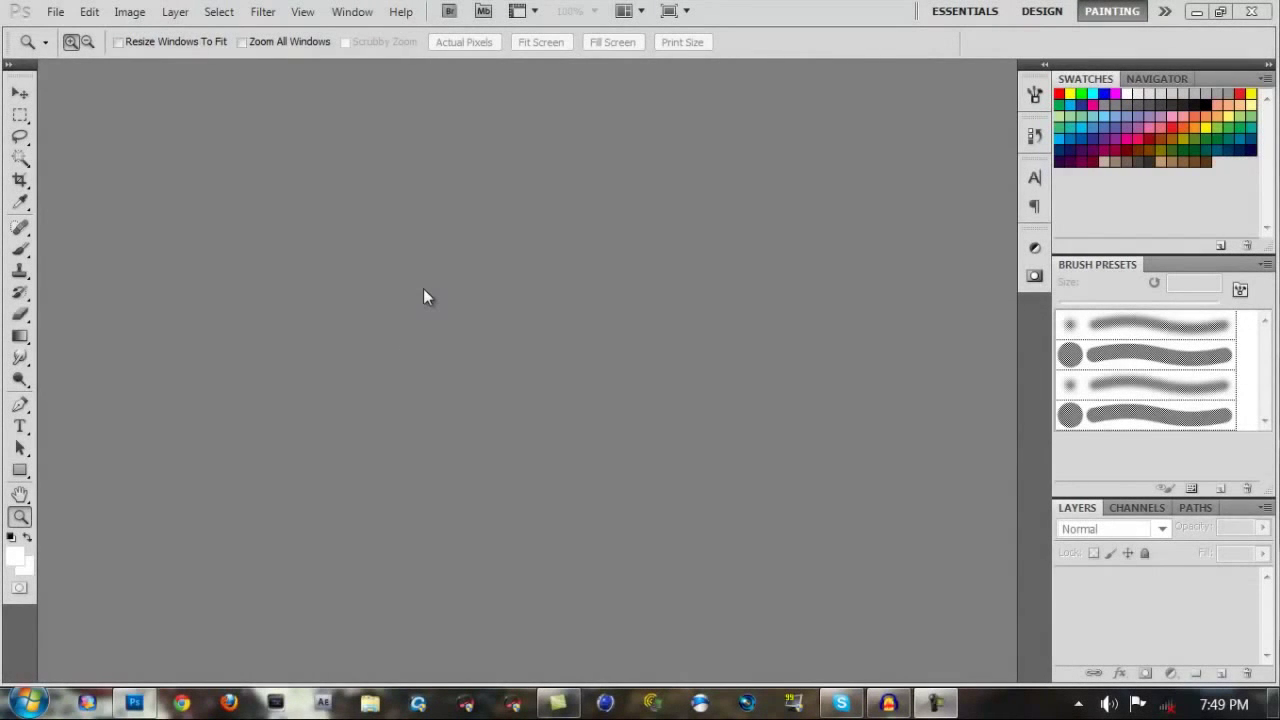
Bring up the File menu again after closing it once without choosing anything.
left_click(56, 12)
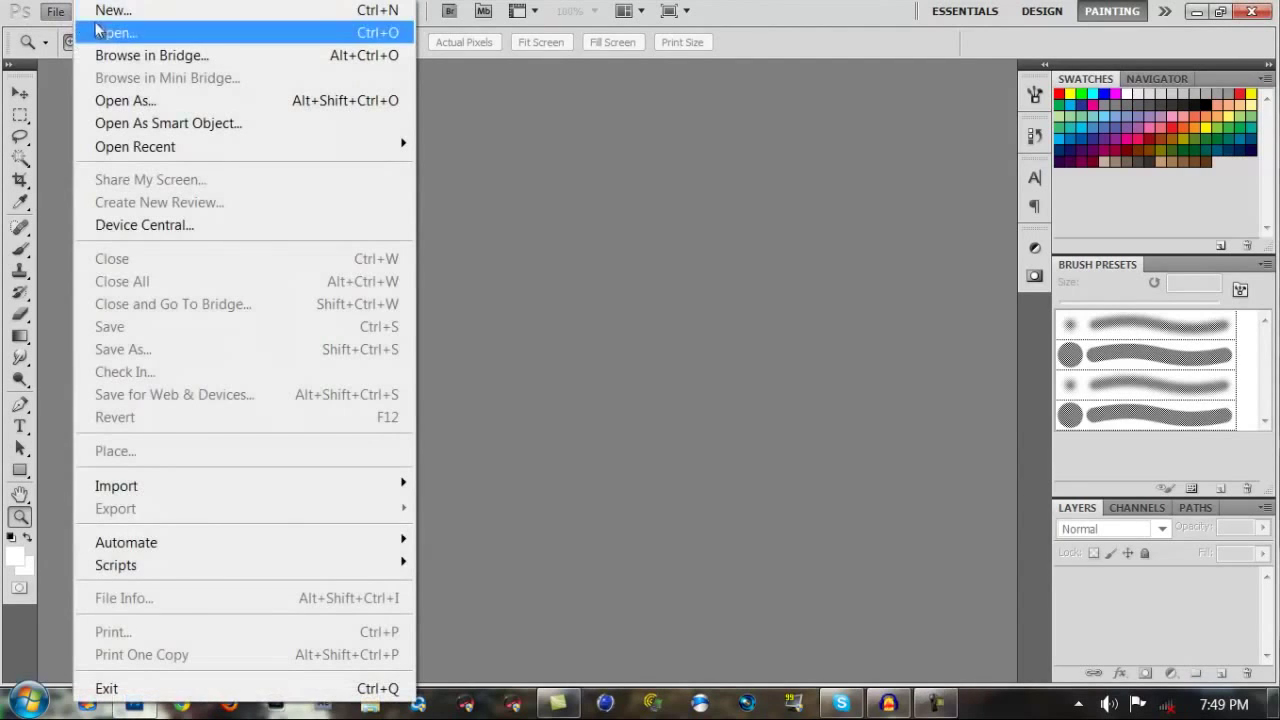
left_click(363, 283)
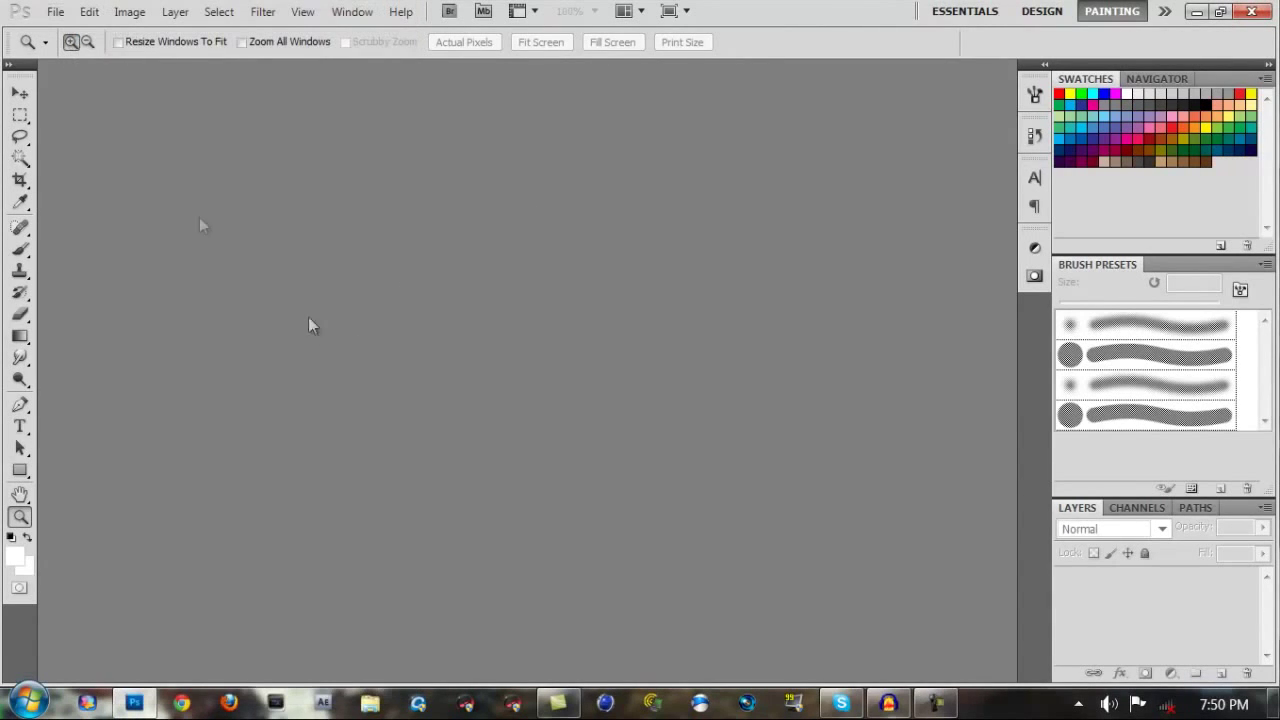
left_click(56, 12)
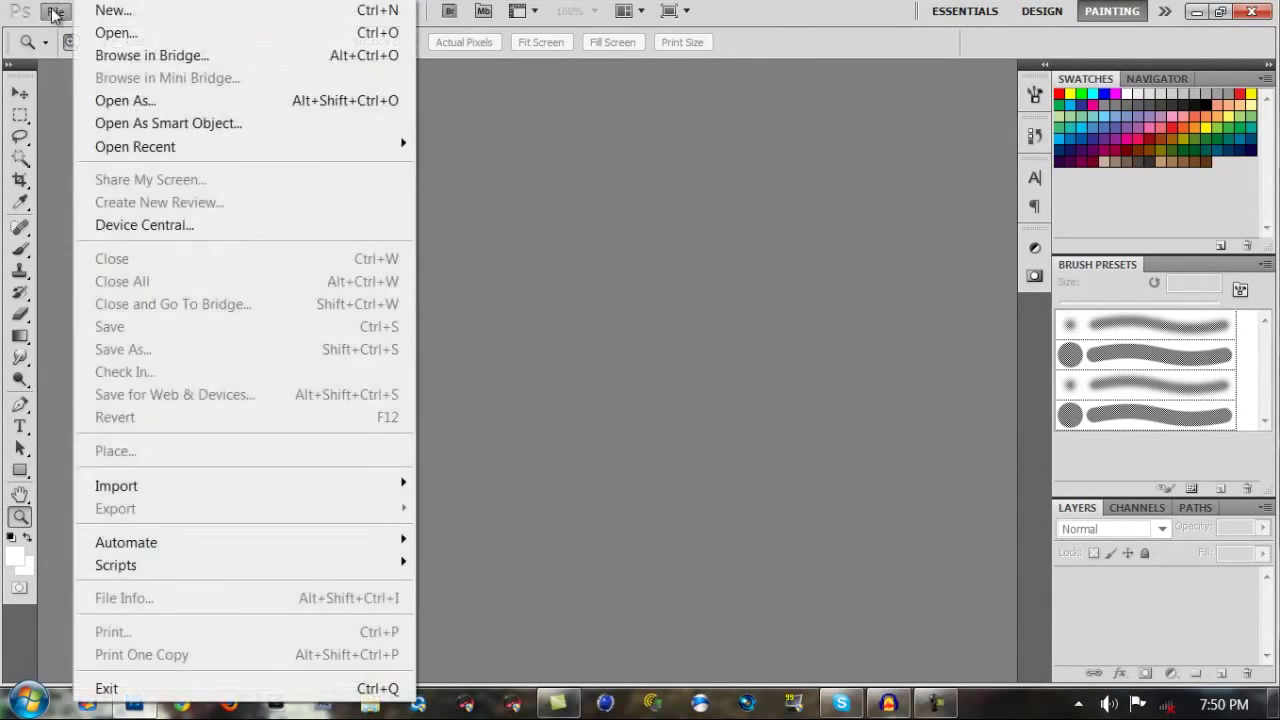
Open the StylePack1ByAffectTheatre.psd style pack file.
left_click(166, 33)
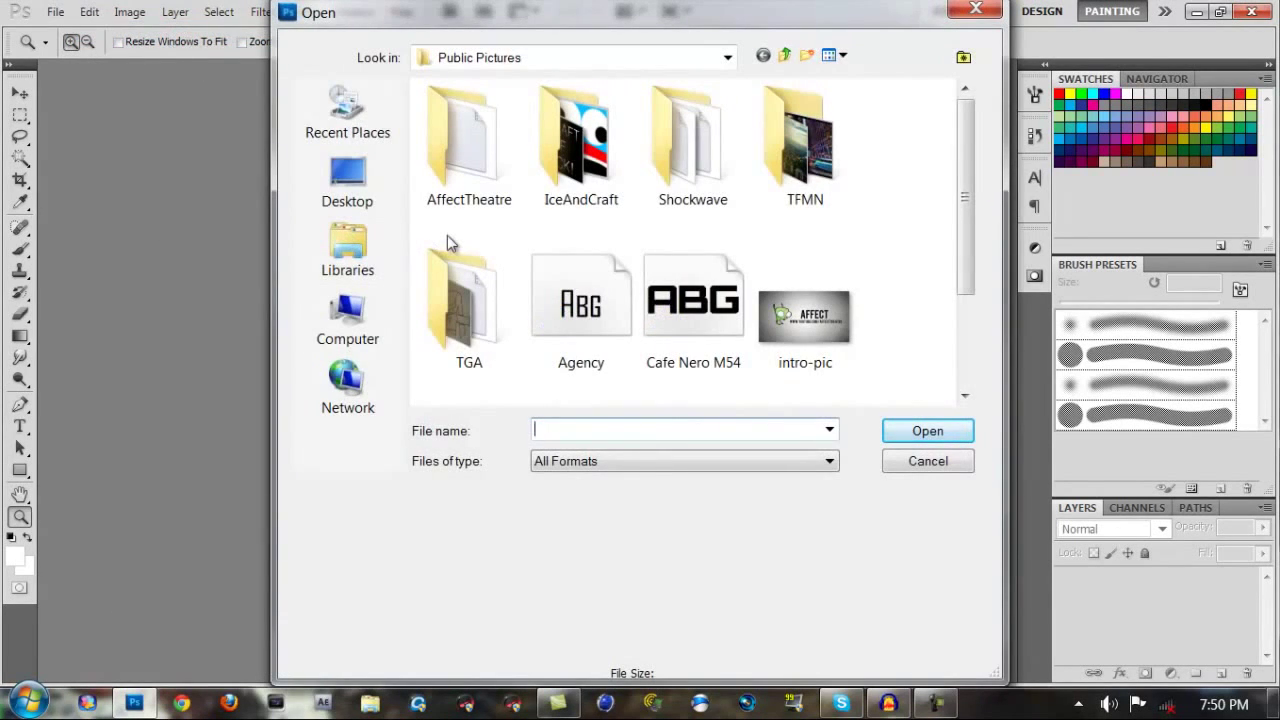
left_click_drag(974, 287, 972, 388)
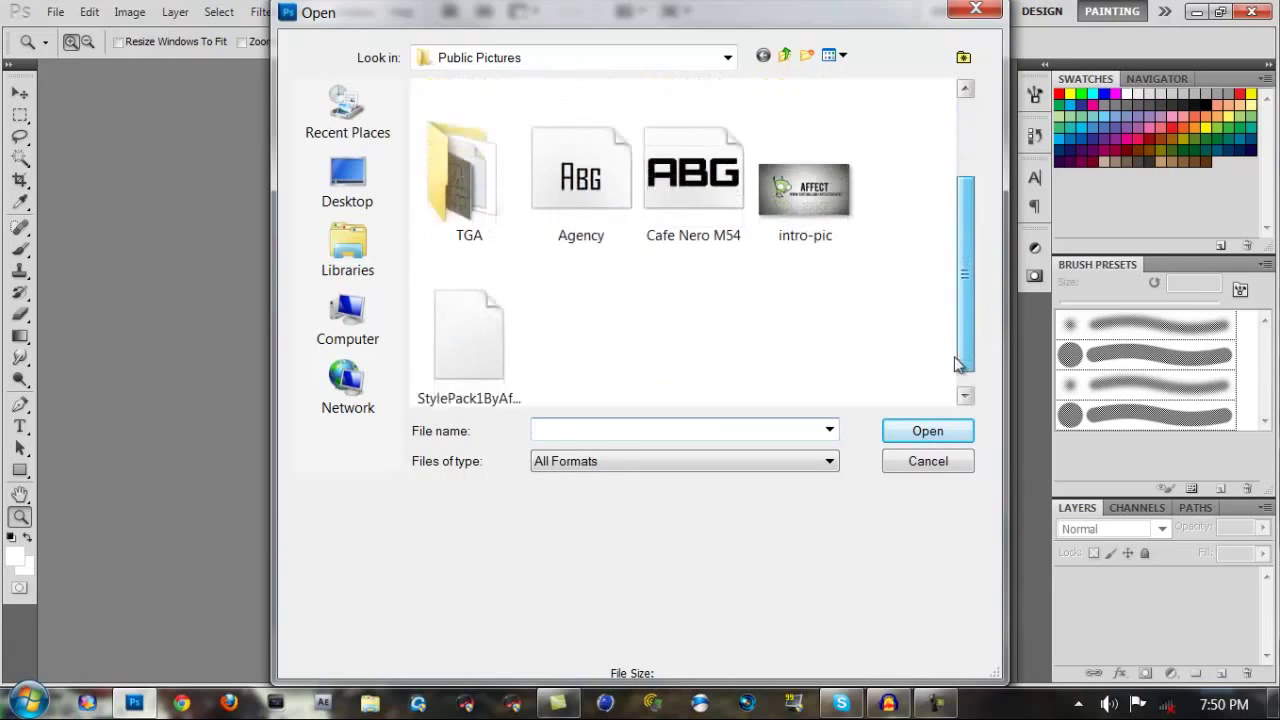
left_click(466, 318)
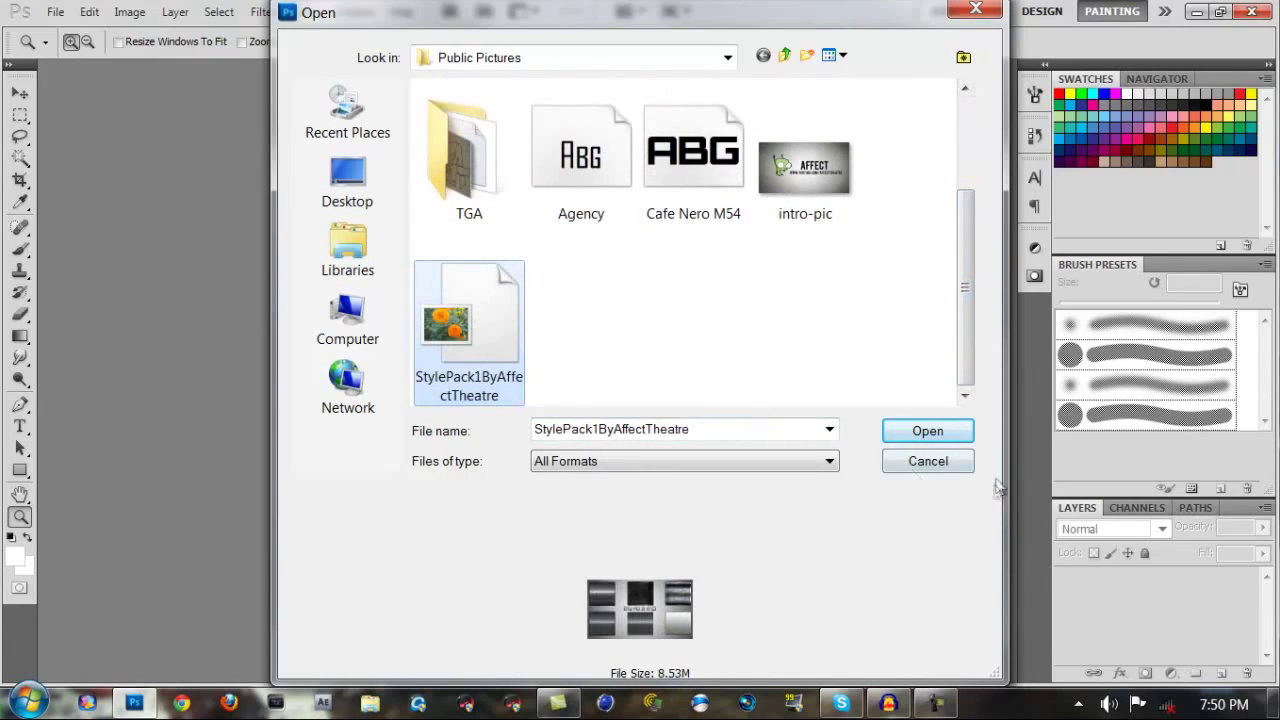
left_click(927, 431)
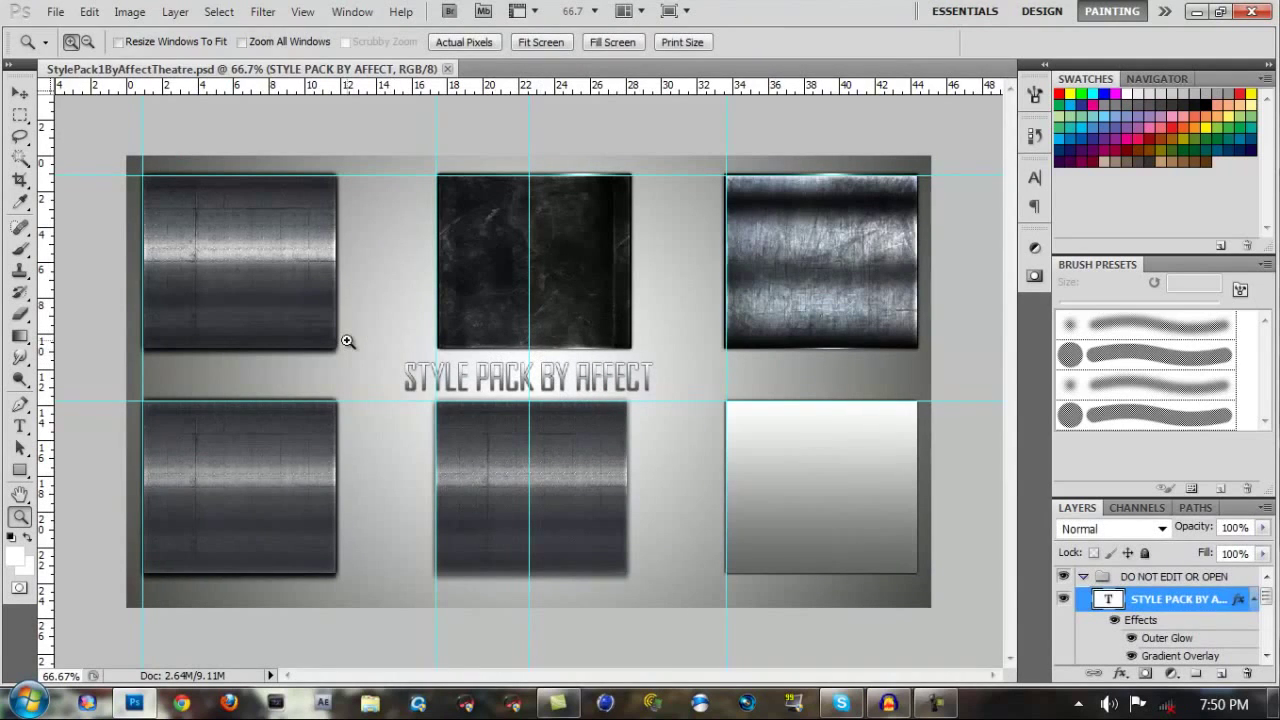
Select the Style6 layer and view the canvas at Actual Pixels (100%).
right_click(525, 308)
left_click(311, 278)
scroll(1140, 620, "down", 3)
left_click(1165, 597)
scroll(1168, 610, "down", 2)
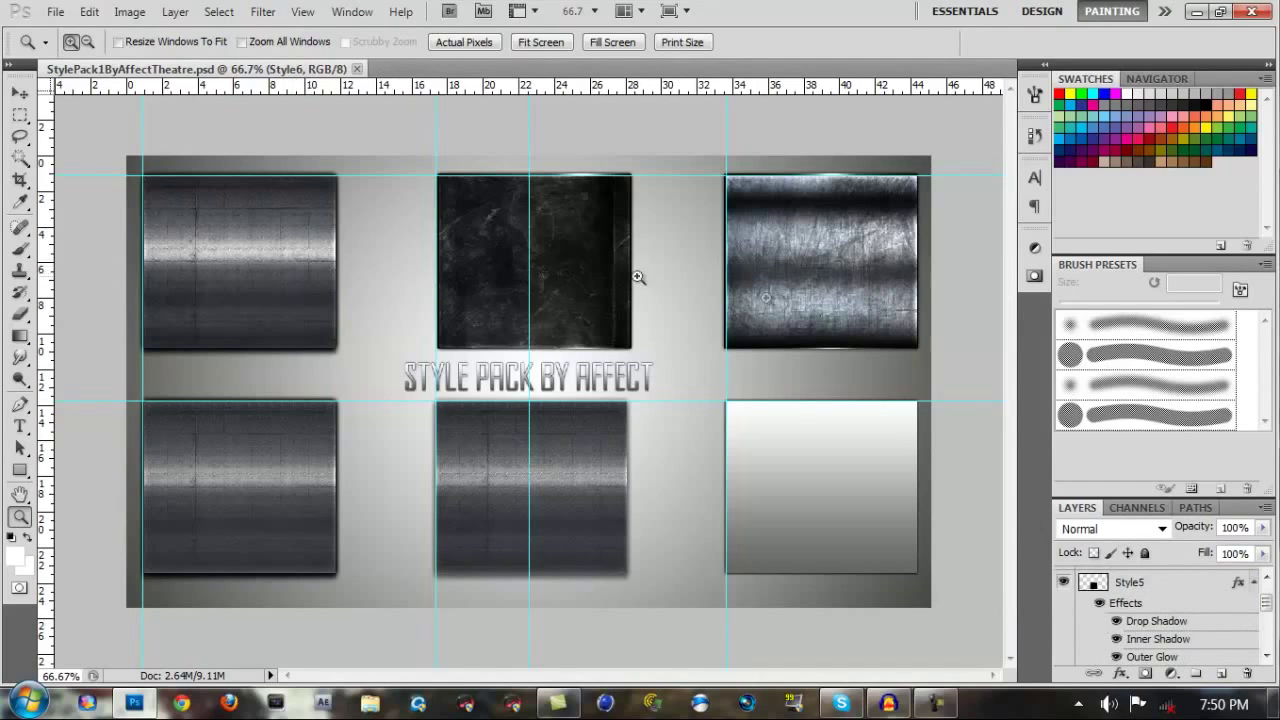
right_click(275, 263)
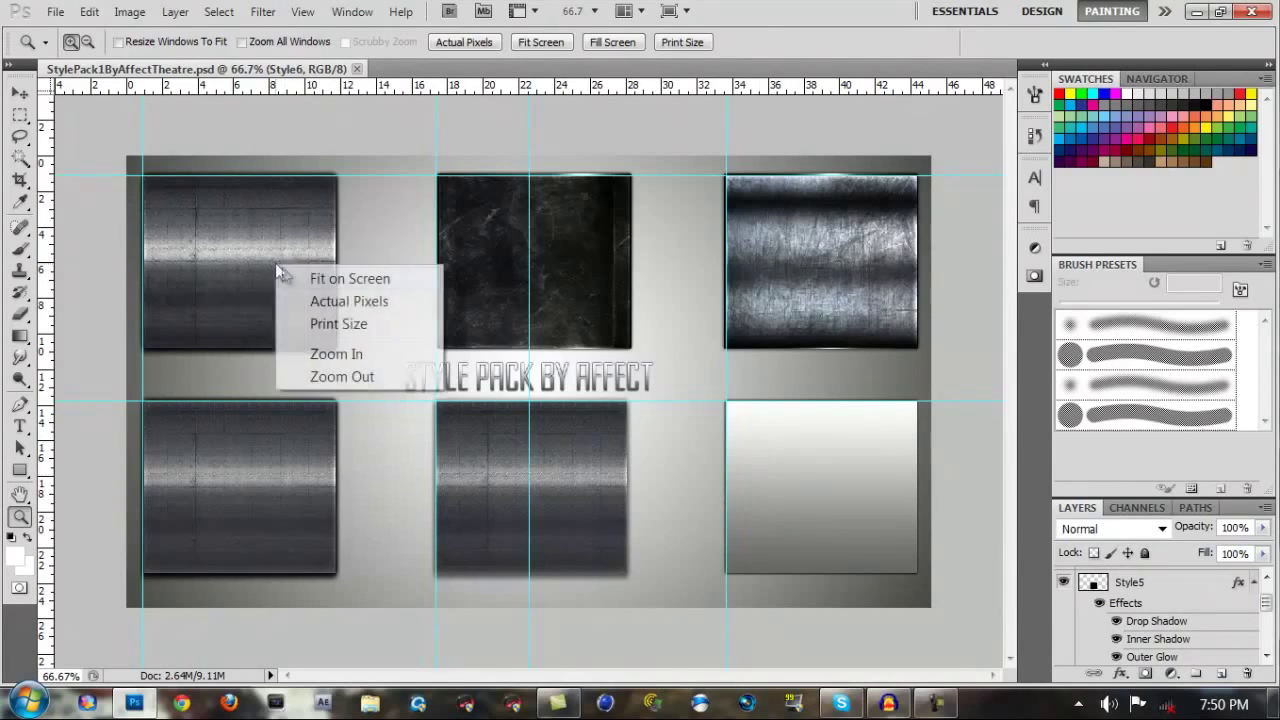
left_click(340, 300)
Scroll through the Layers panel and reselect the Style6 layer.
scroll(400, 420, "up", 1)
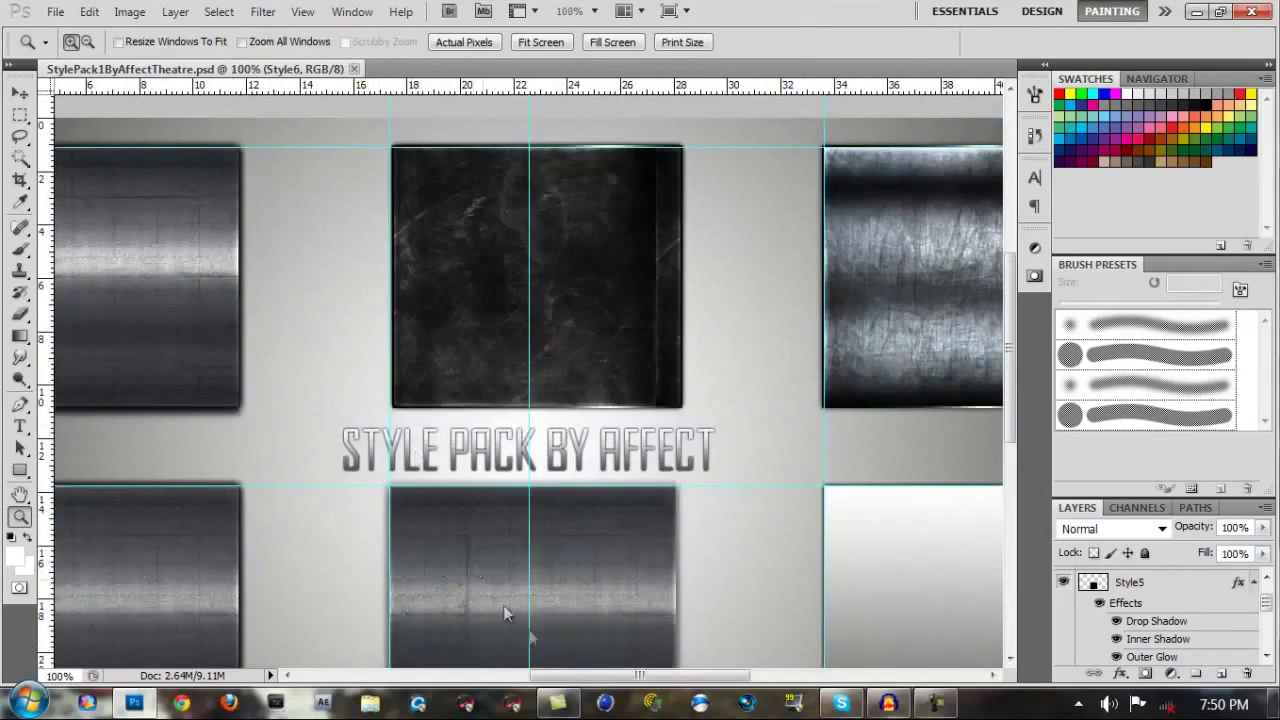
left_click_drag(599, 676, 548, 676)
scroll(549, 543, "down", 1)
scroll(549, 543, "up", 3)
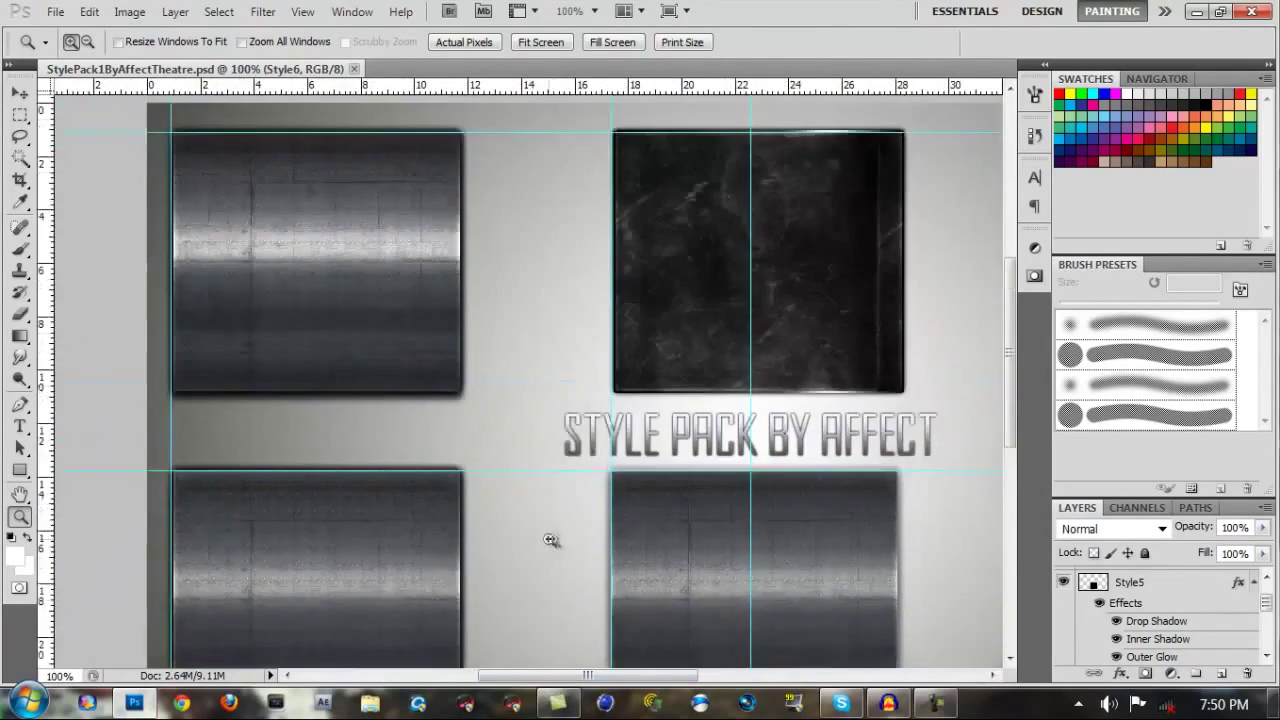
scroll(1198, 584, "up", 5)
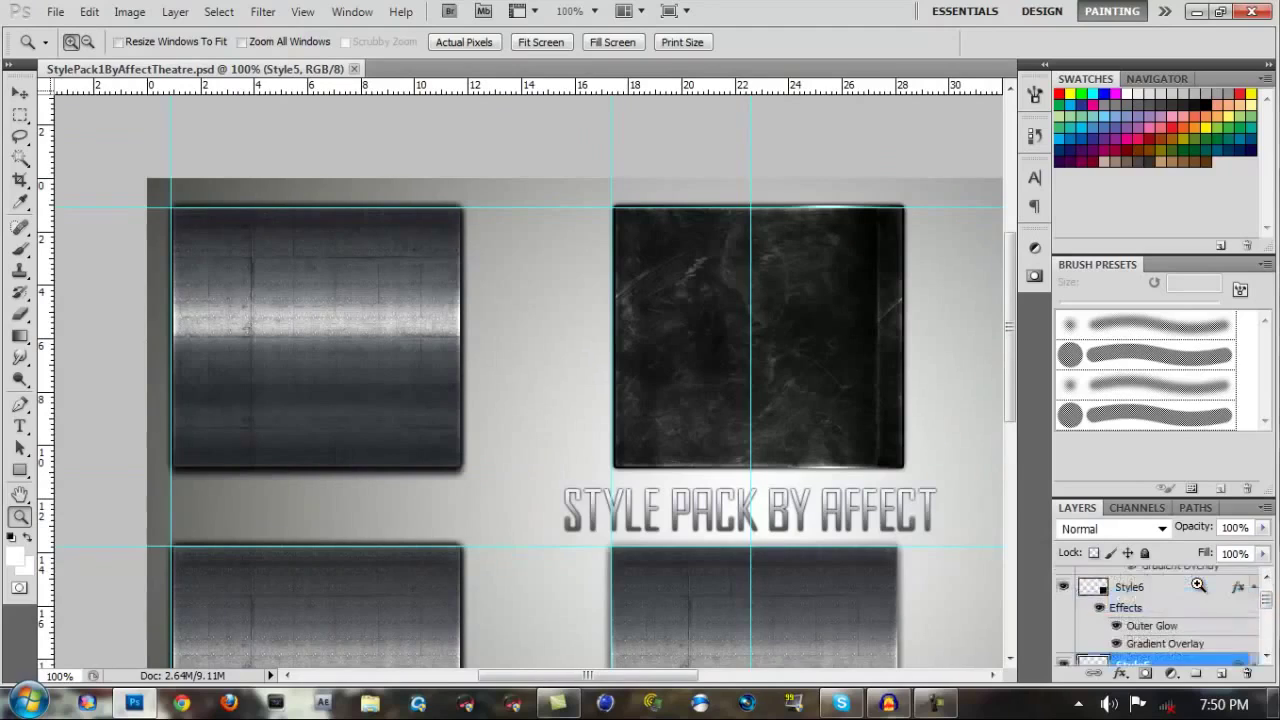
scroll(1157, 612, "down", 3)
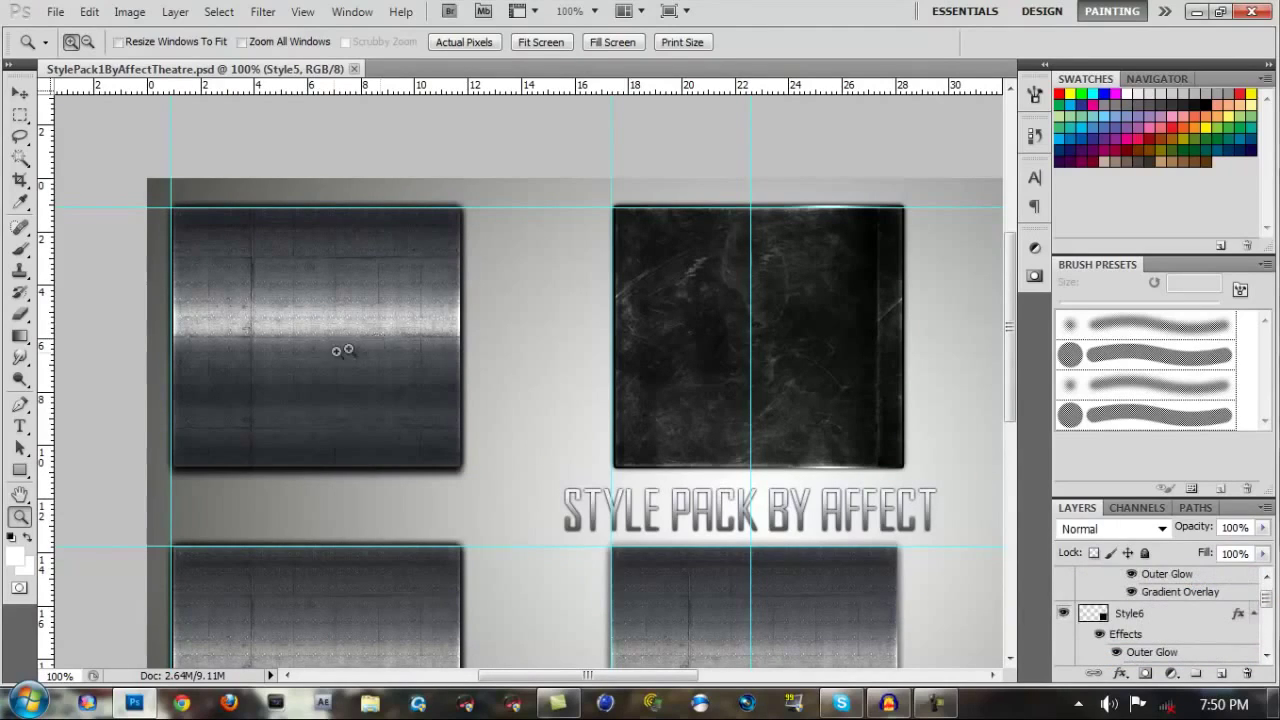
right_click(514, 313)
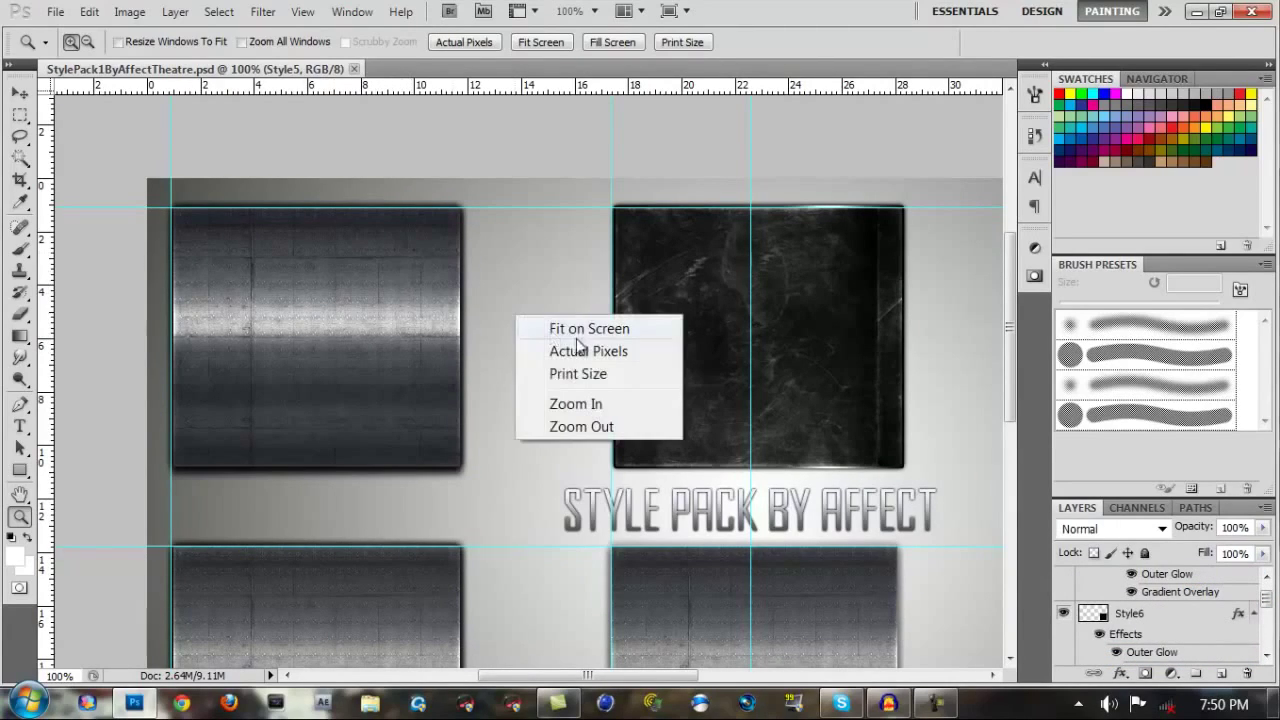
left_click(1176, 620)
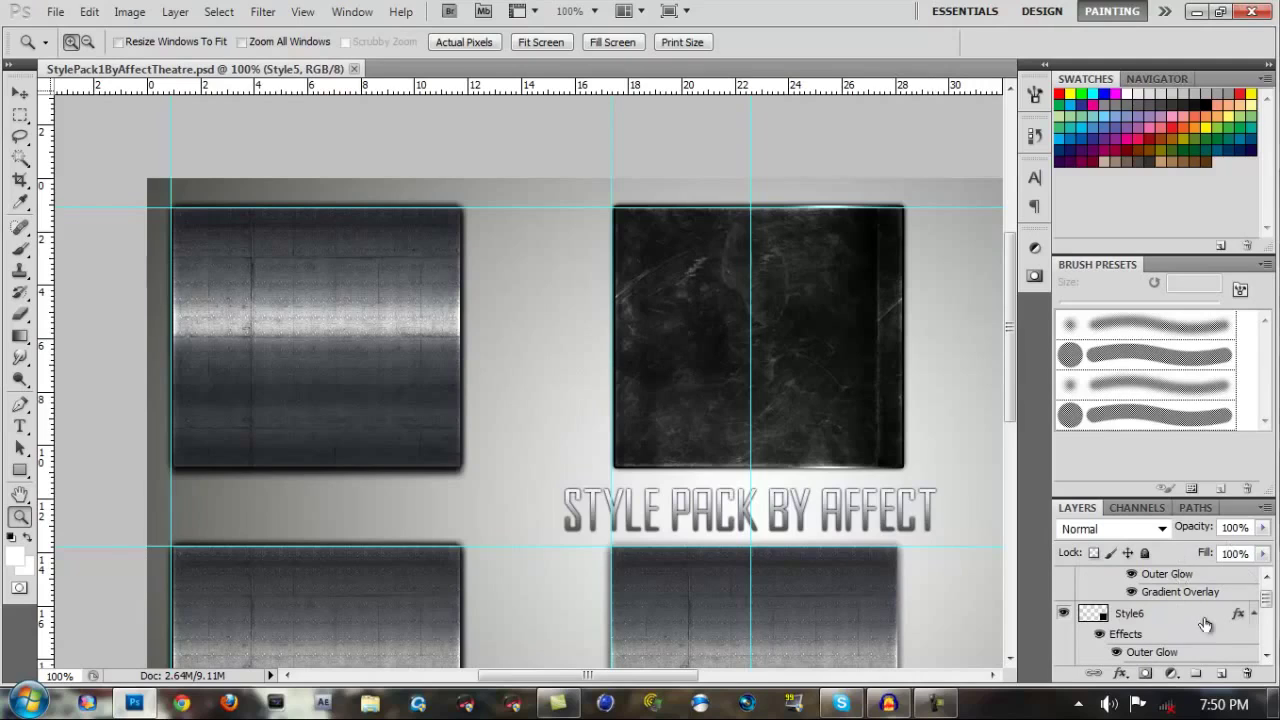
left_click(1196, 619)
double_click(1195, 615)
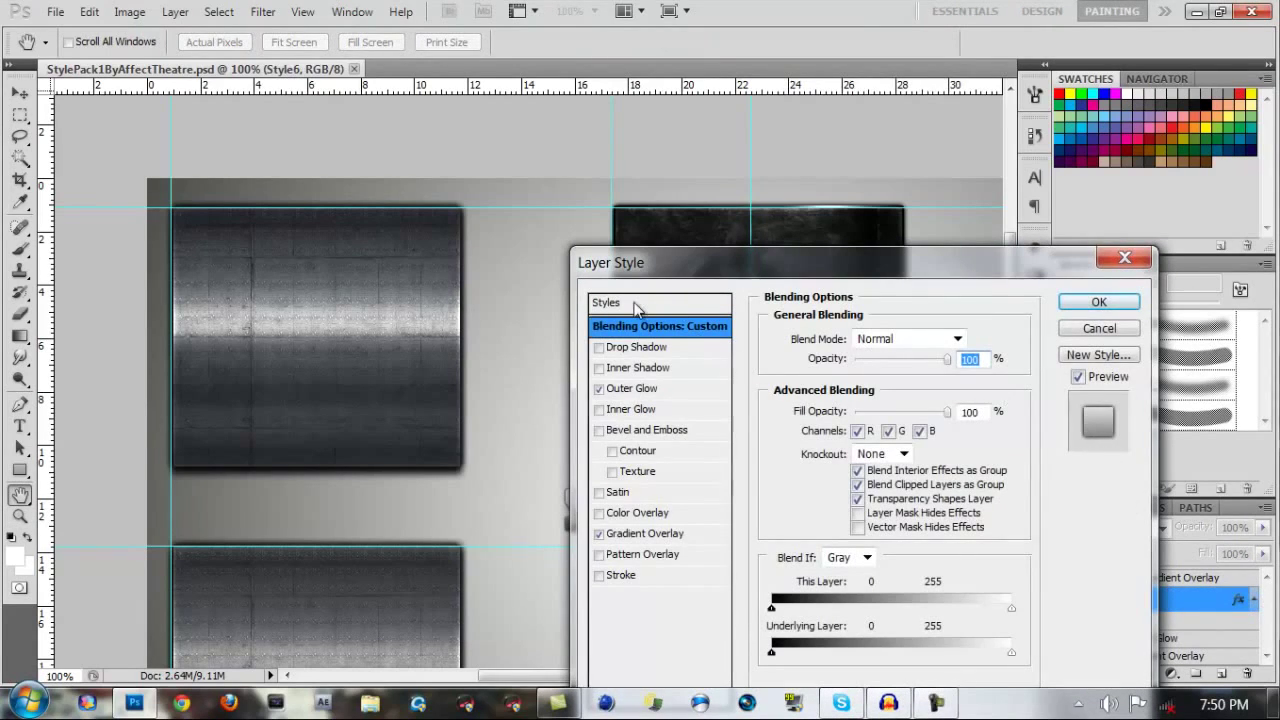
left_click(634, 304)
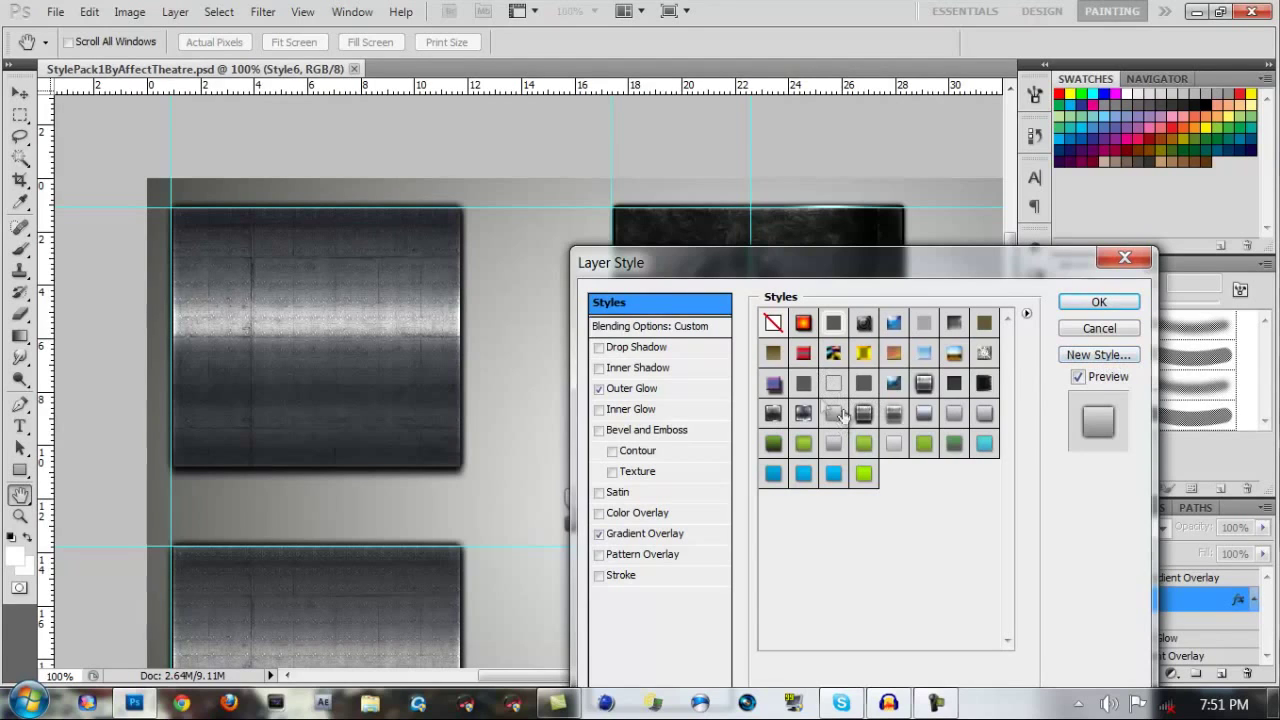
key("z")
left_click(1100, 328)
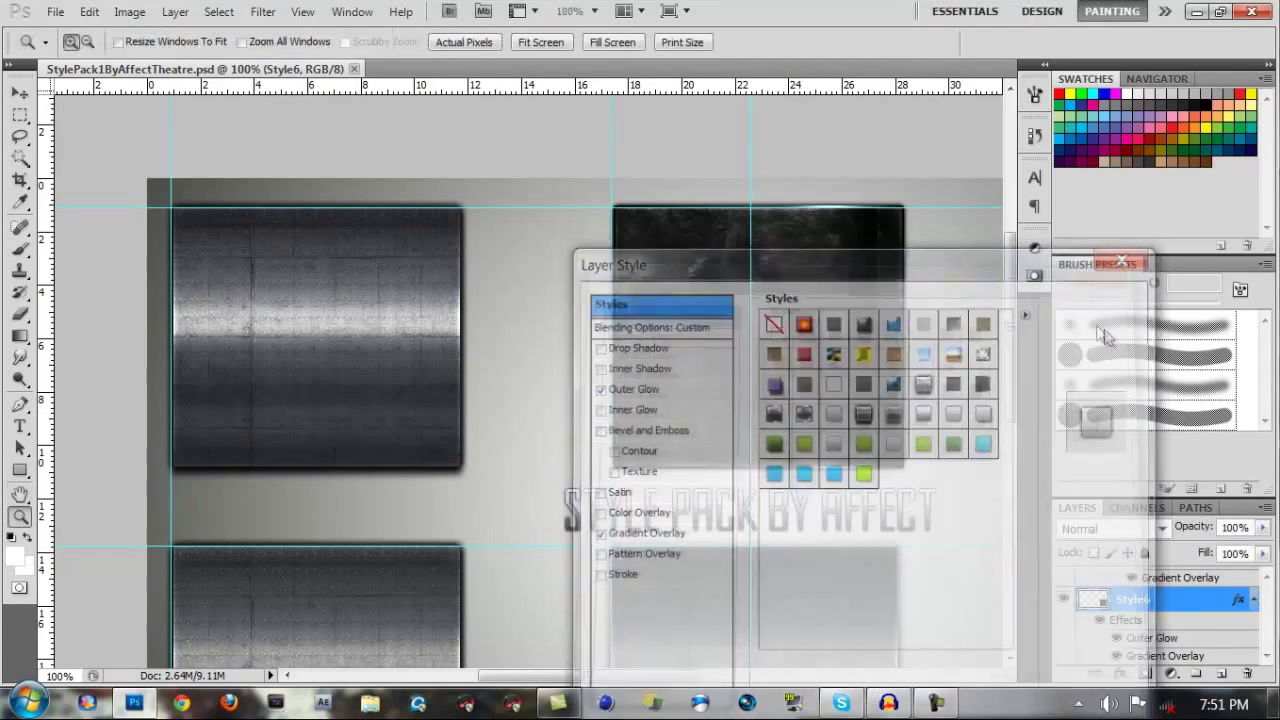
Create a new 1280×720 blank document.
left_click(55, 11)
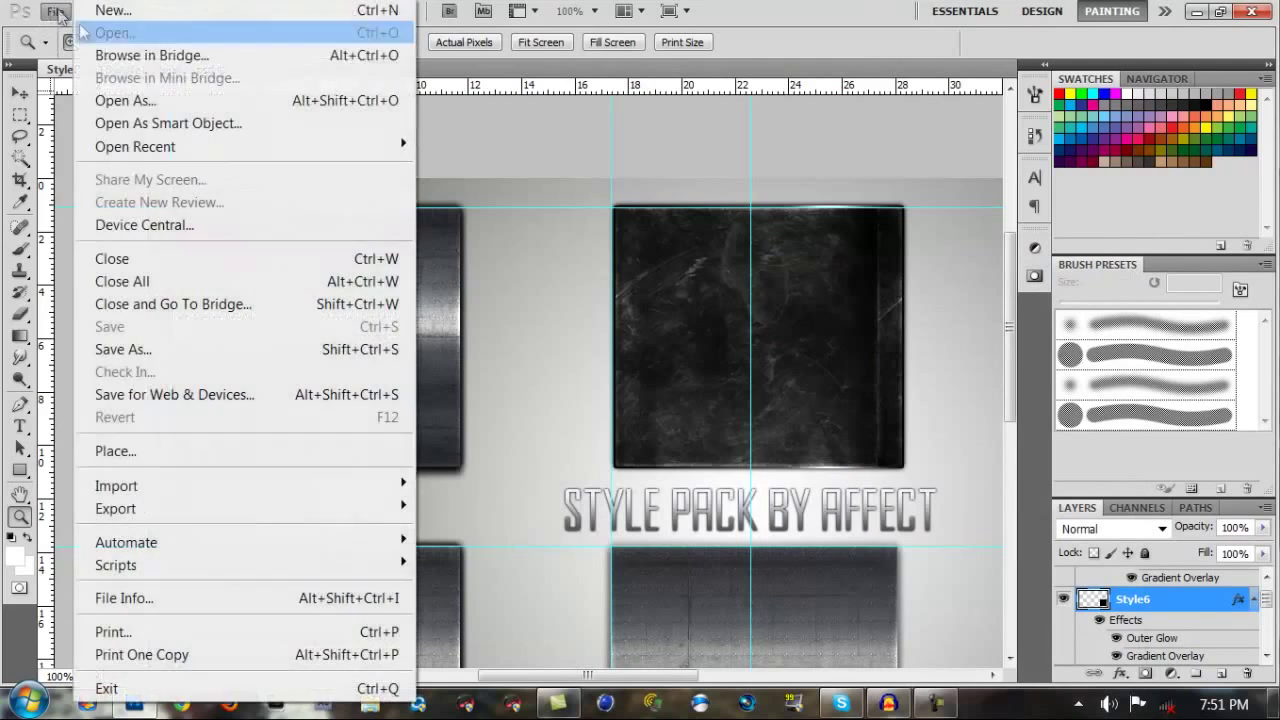
left_click(113, 10)
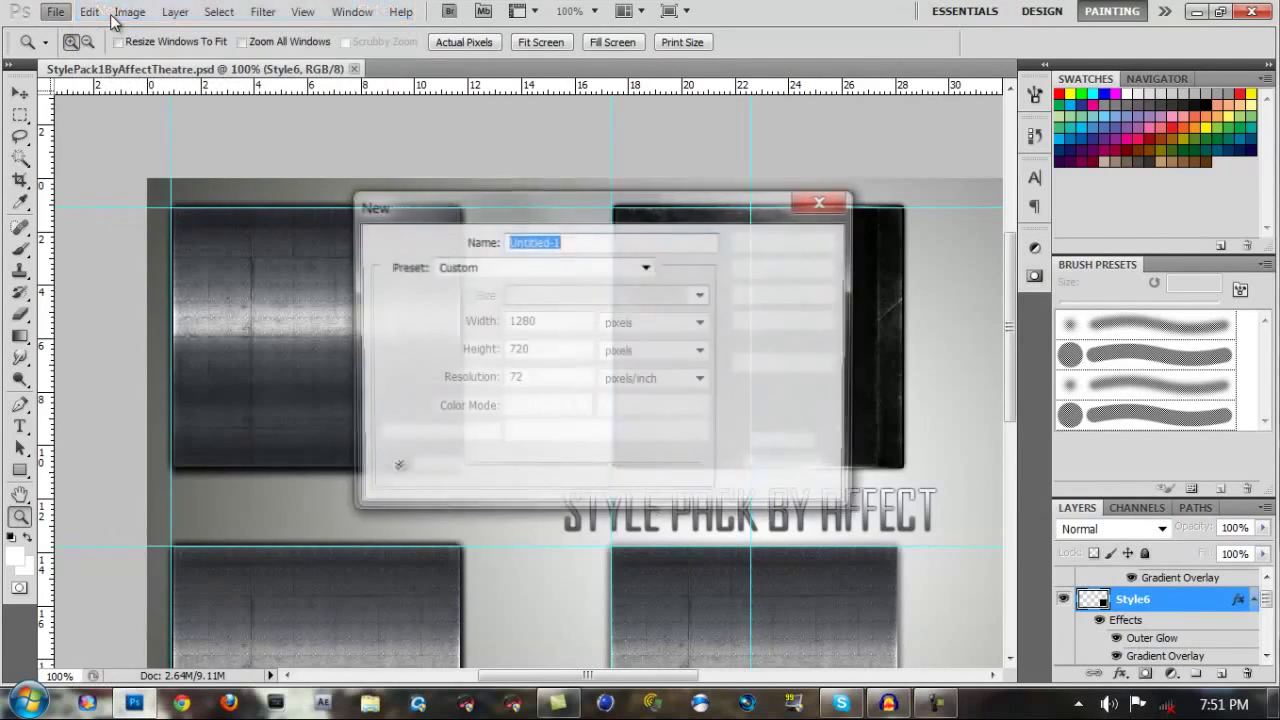
left_click(770, 240)
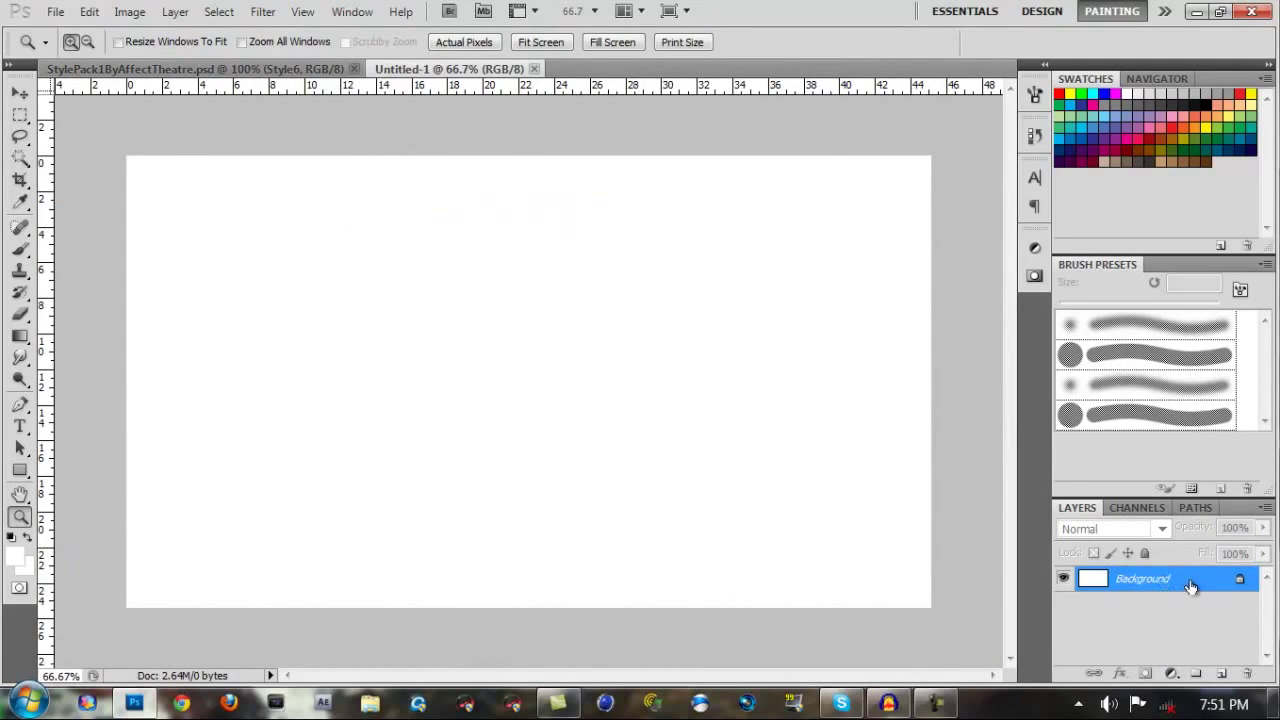
Convert the Background into Layer 0 and add an empty Layer 1 above it.
double_click(1190, 586)
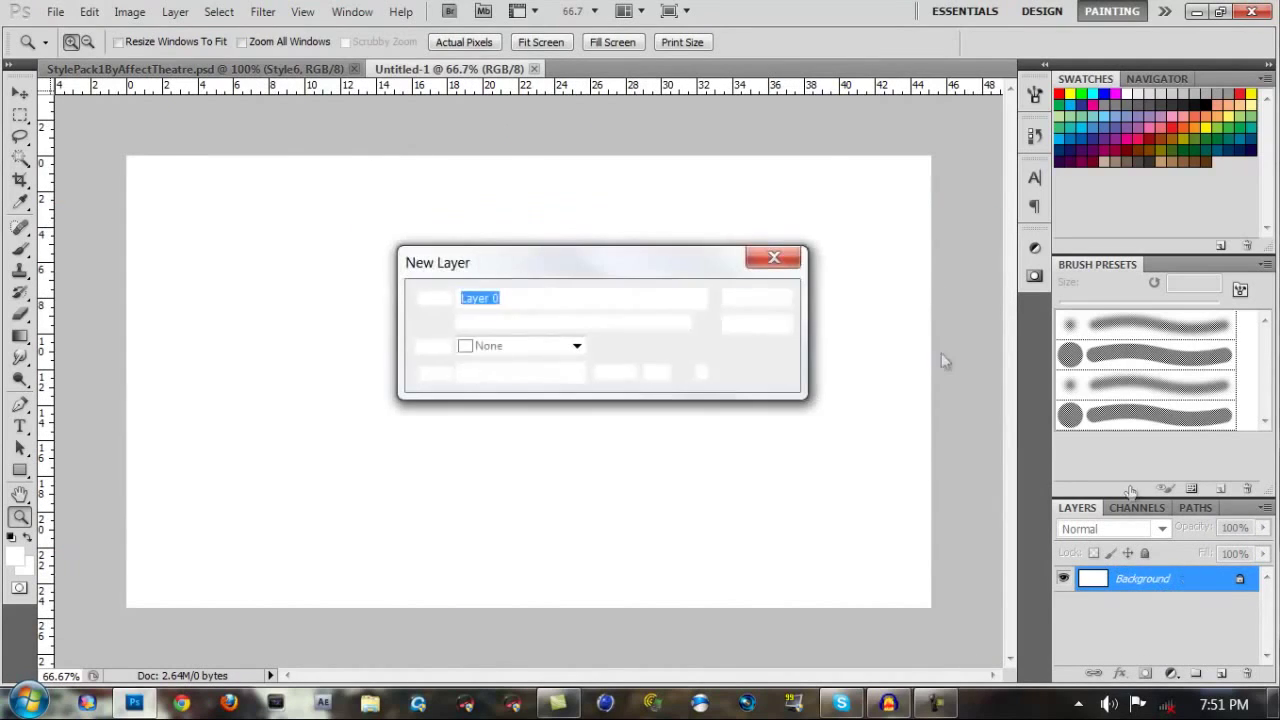
left_click(782, 297)
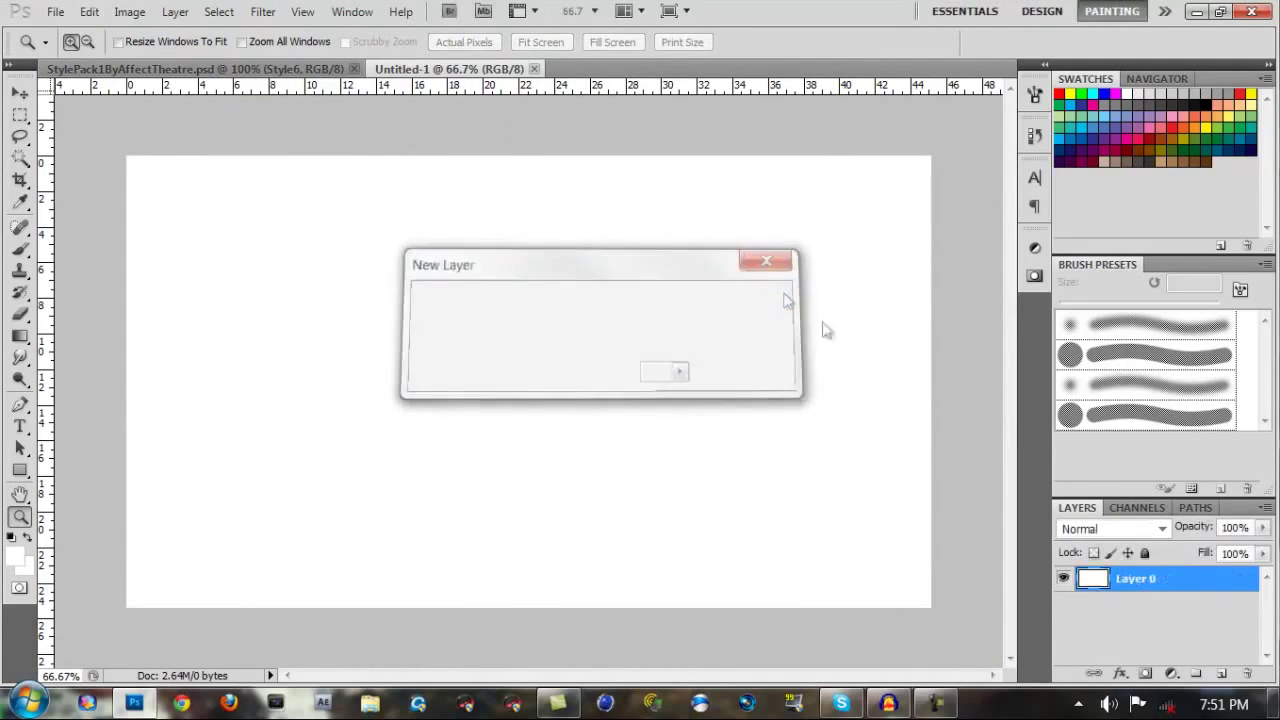
left_click(1219, 675)
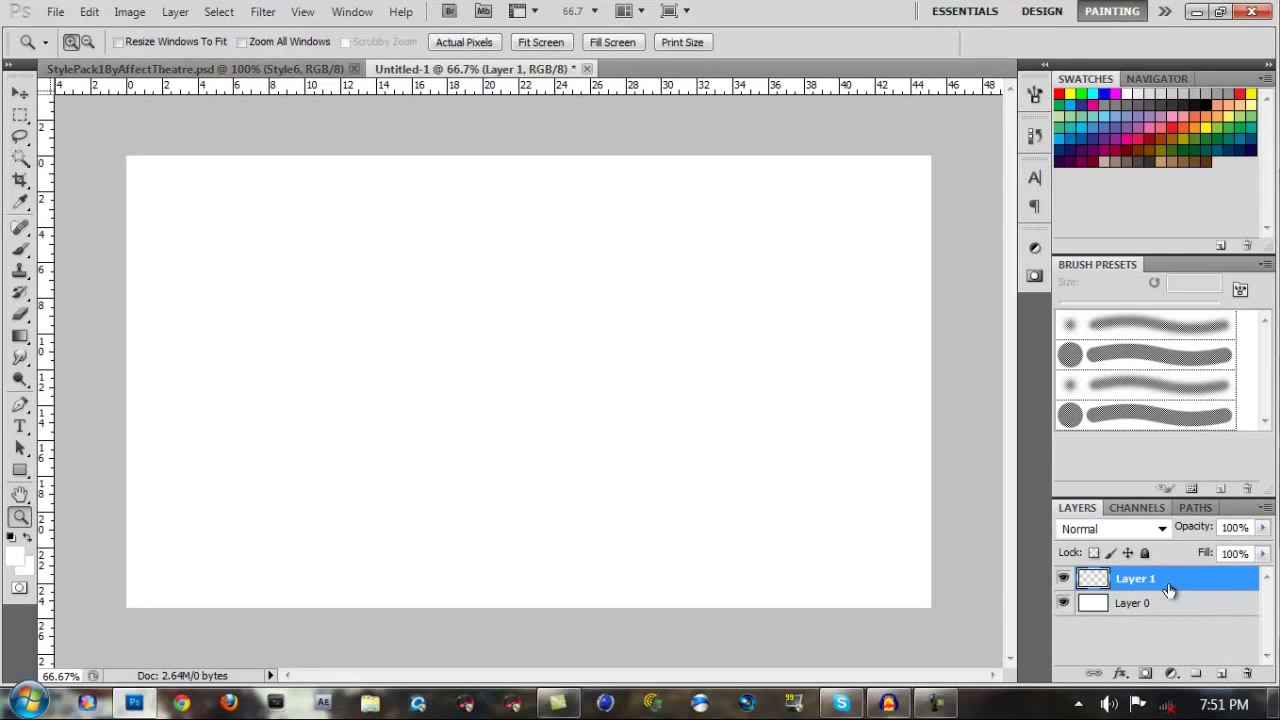
Apply the saved metal style preset to Layer 1.
double_click(1135, 583)
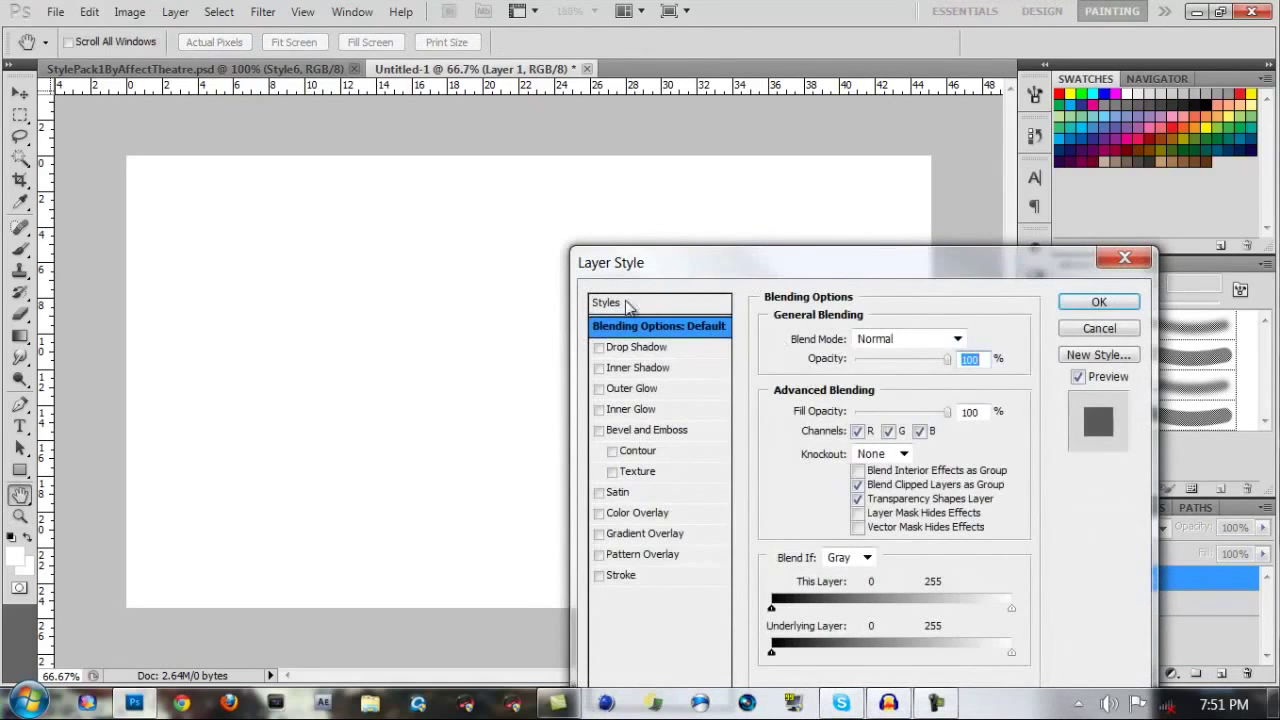
left_click(630, 302)
left_click_drag(657, 275, 400, 206)
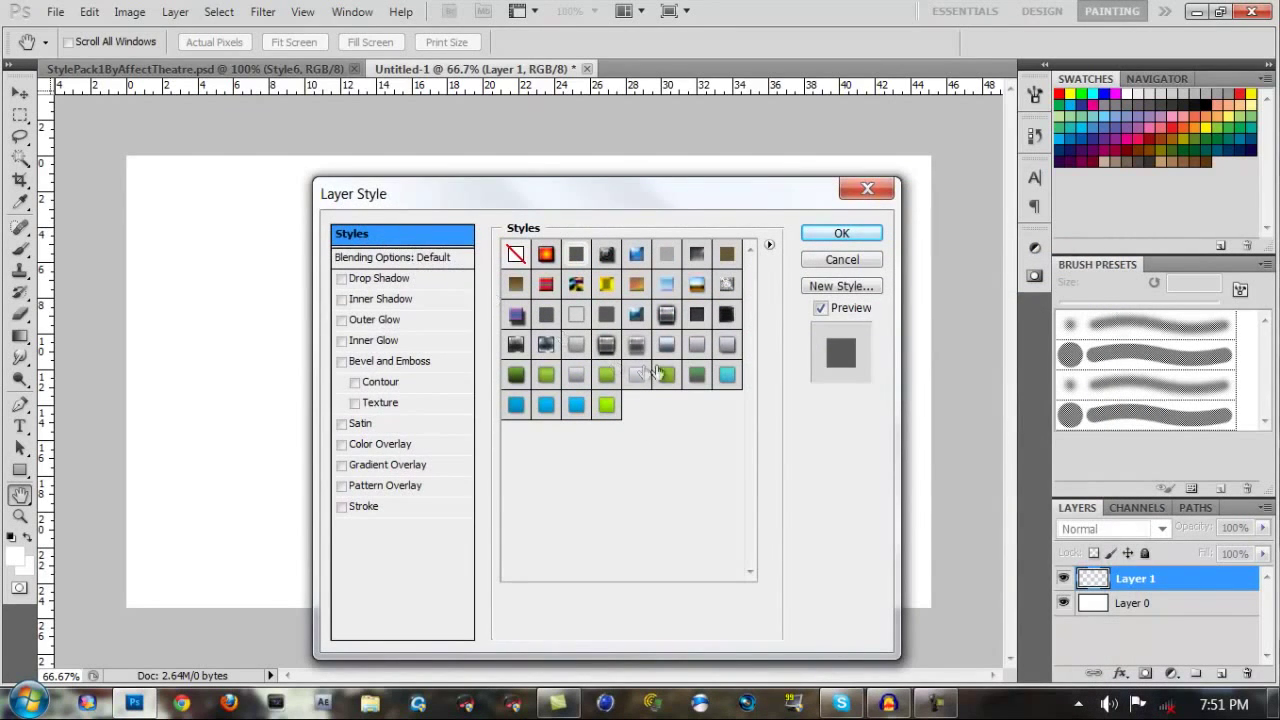
left_click(666, 314)
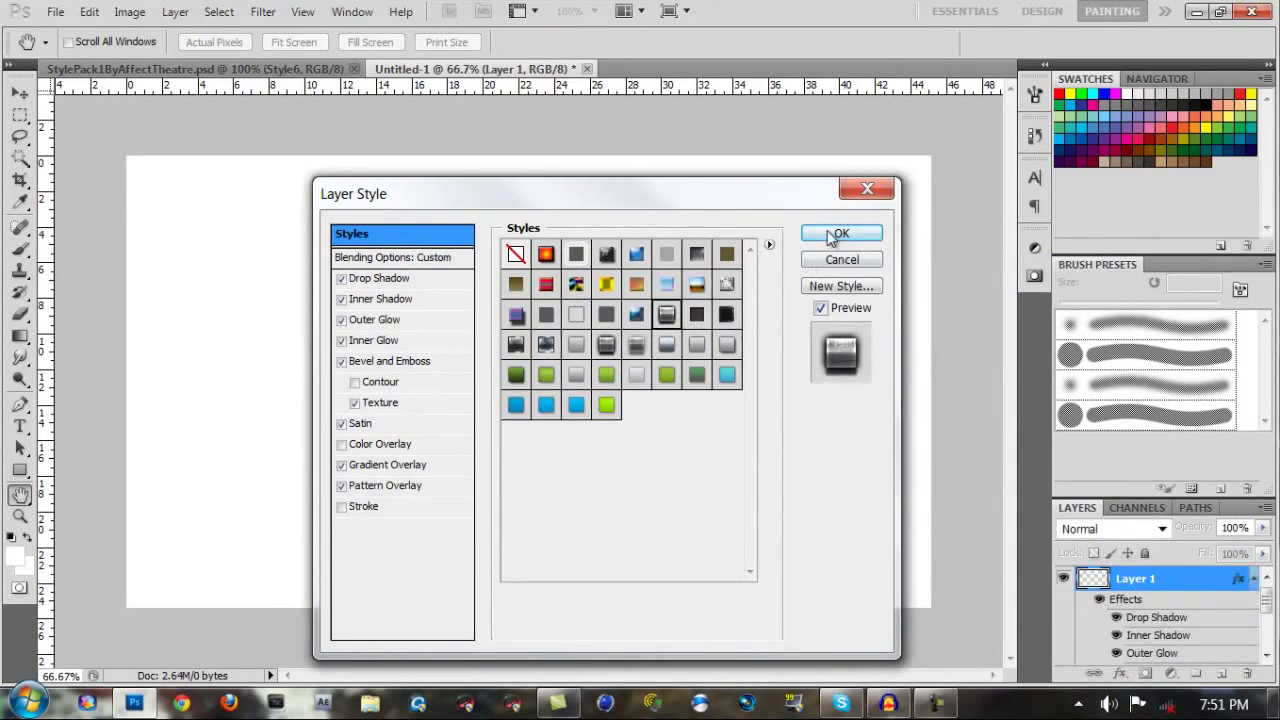
left_click(841, 233)
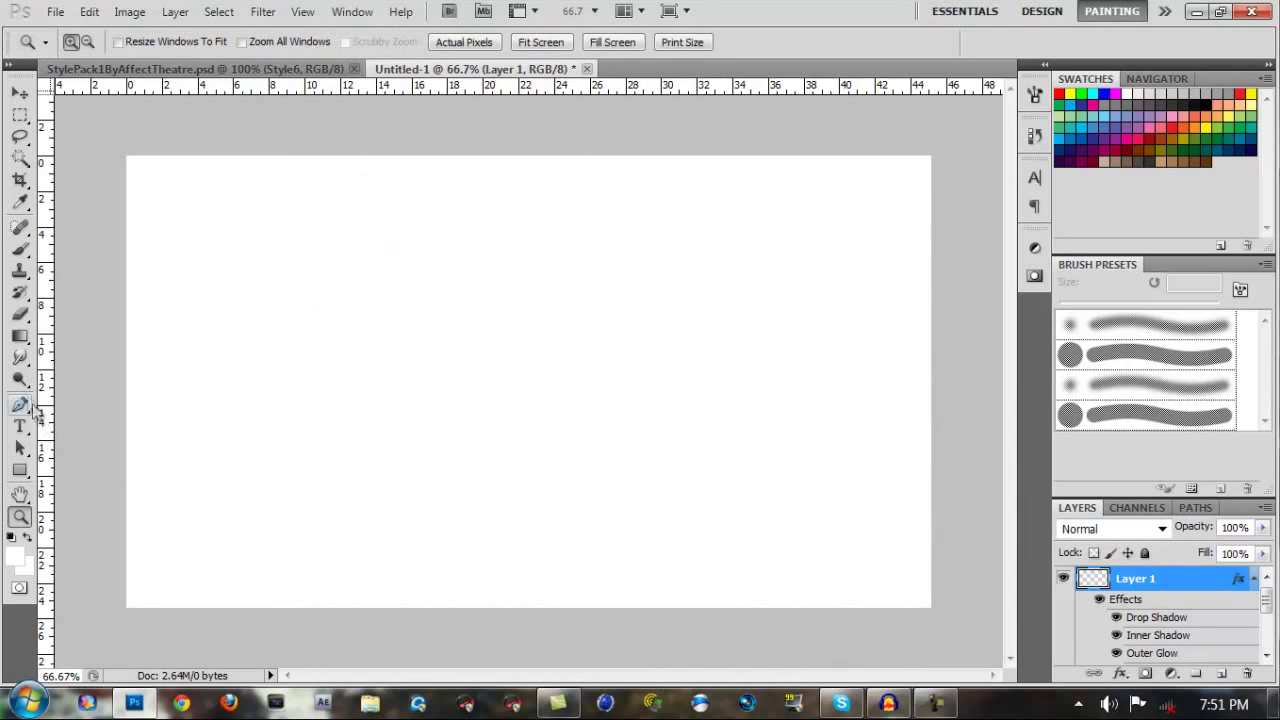
left_click(19, 404)
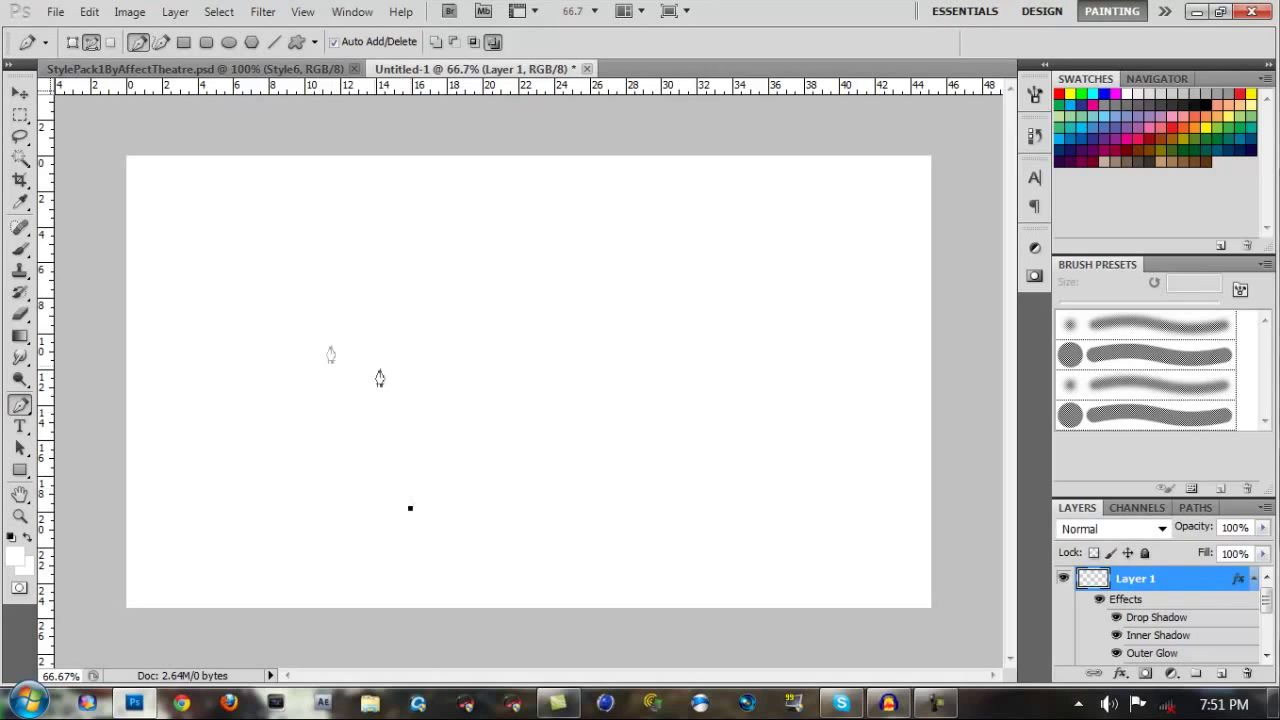
Draw a closed curved path with sharp corners forming a hook shape on the canvas's left.
left_click_drag(414, 247, 651, 262)
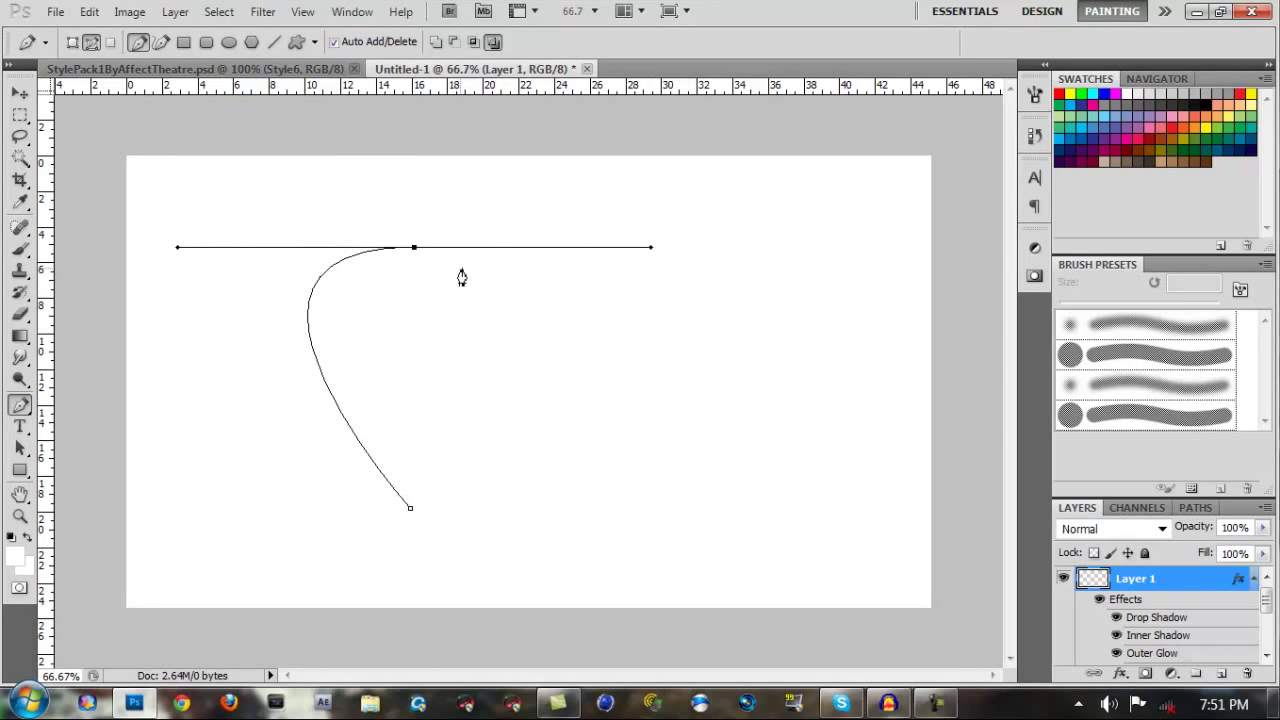
left_click(414, 248, "alt")
left_click_drag(504, 372, 636, 367)
left_click(504, 373, "alt")
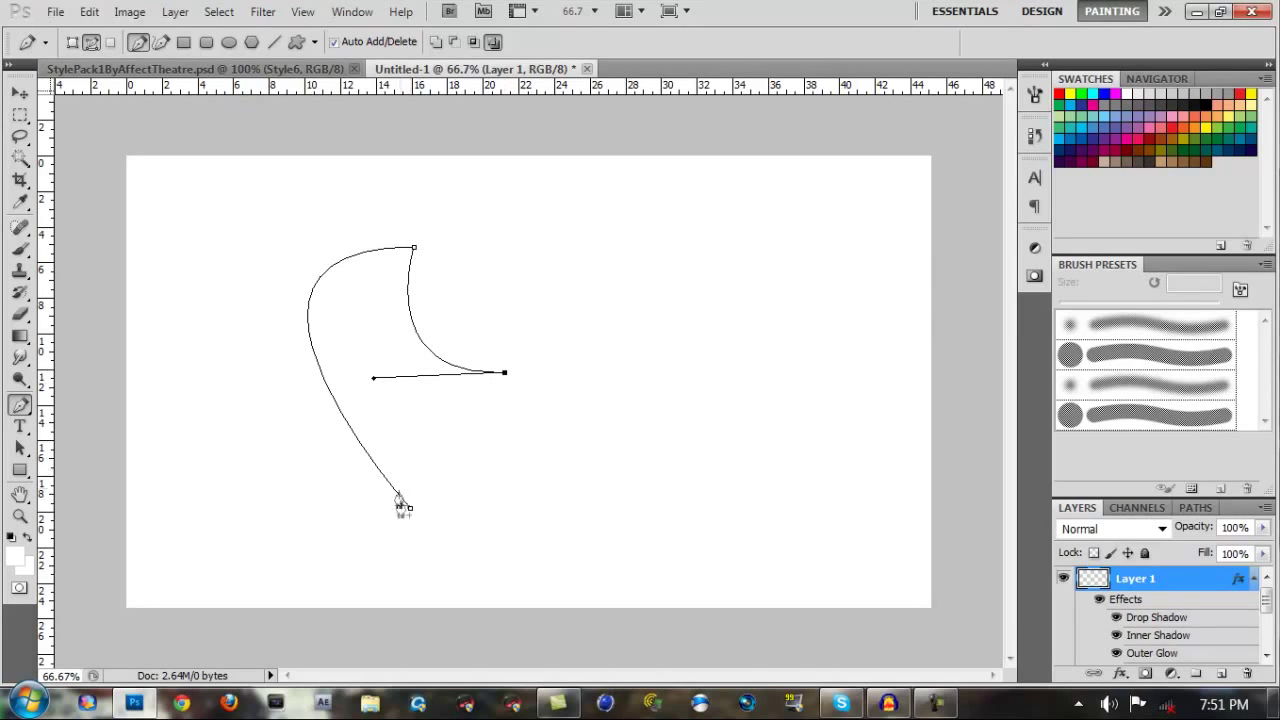
left_click(409, 510)
right_click(424, 432)
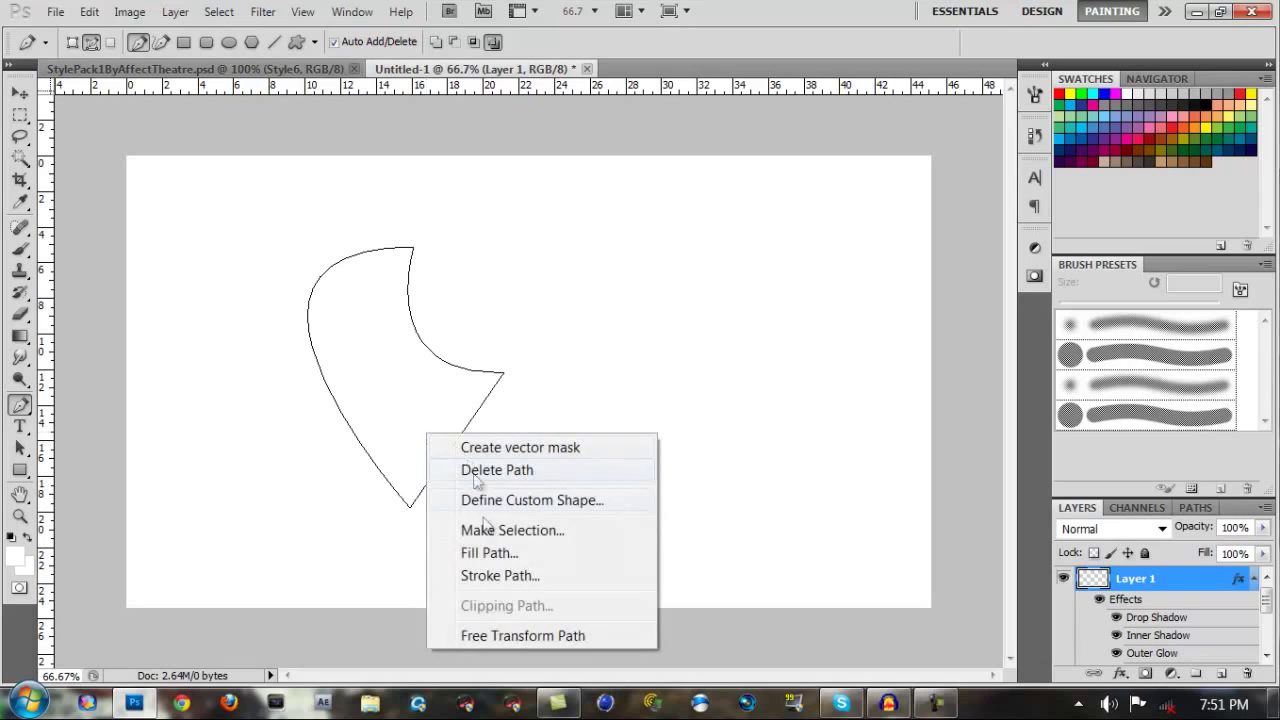
Fill the closed path on Layer 1 and view the result at Actual Pixels.
left_click(491, 551)
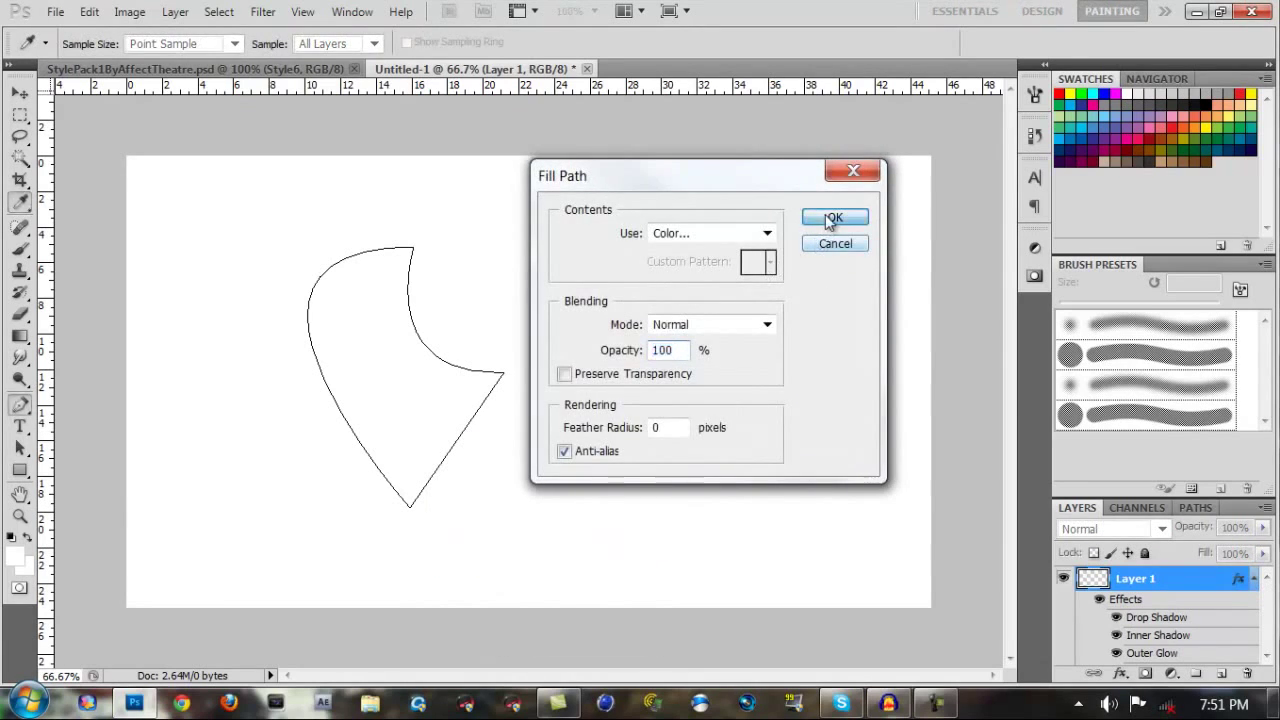
left_click(829, 214)
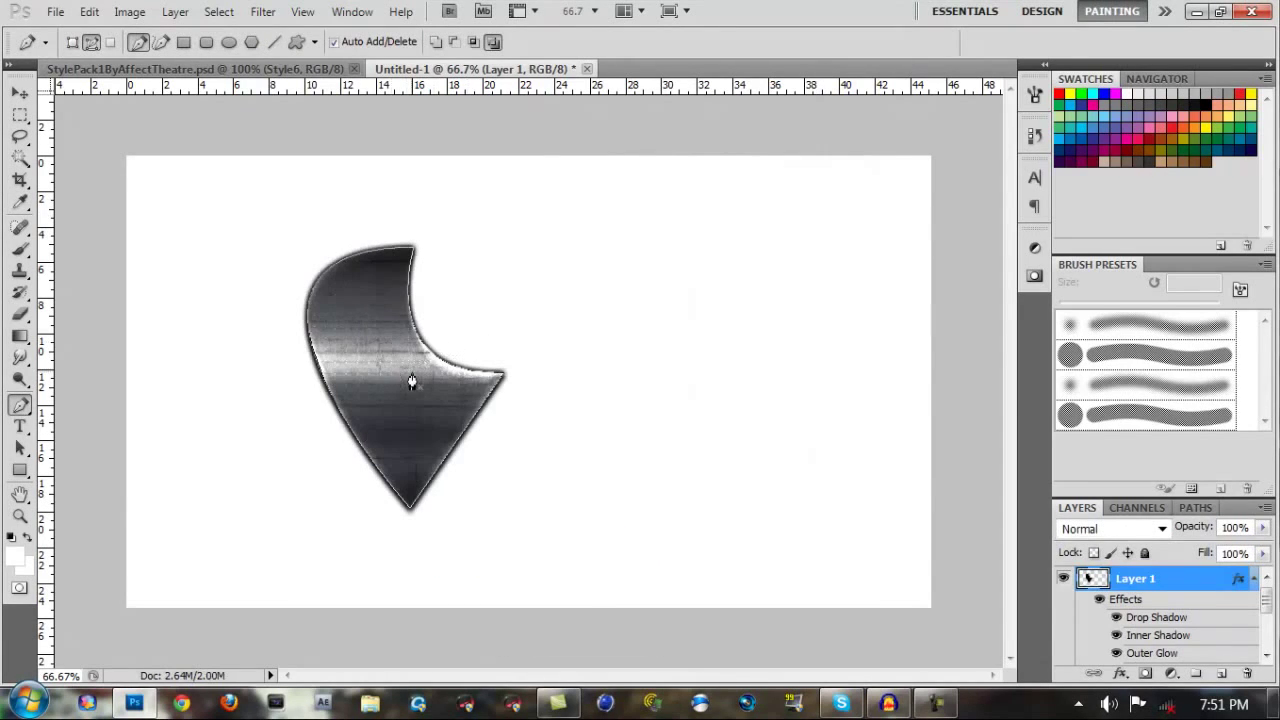
left_click(19, 516)
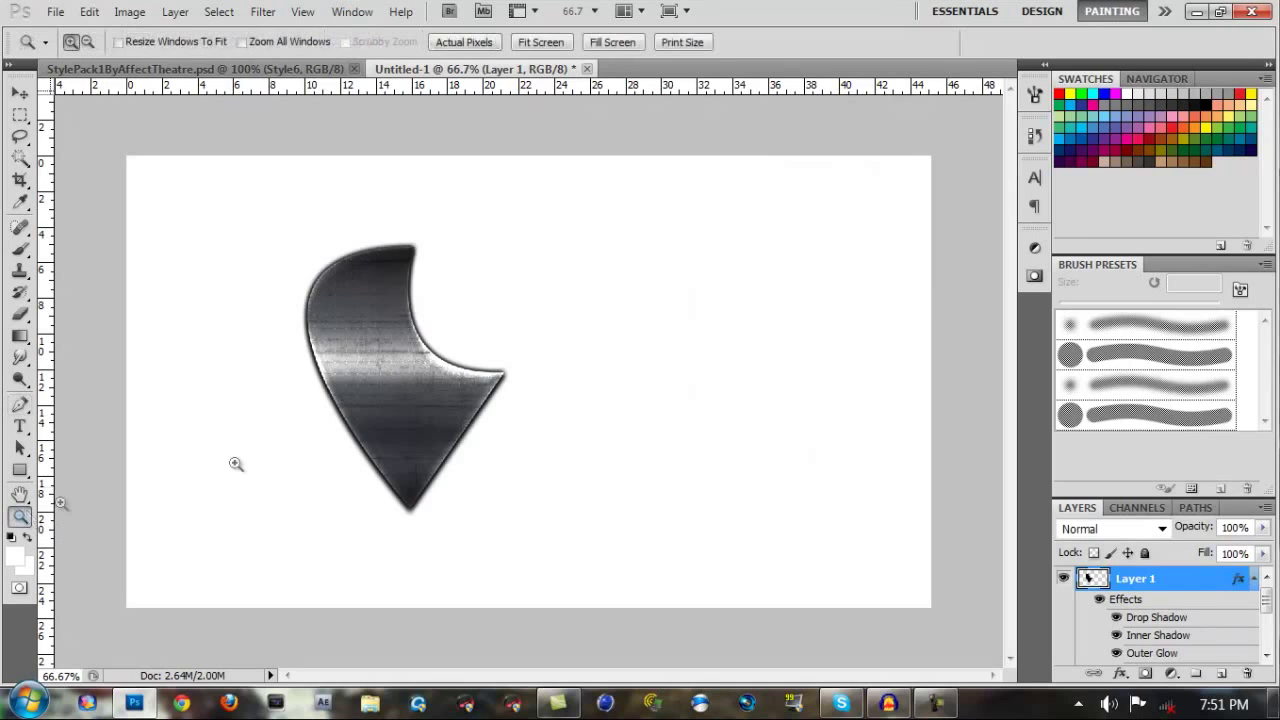
right_click(383, 392)
left_click(441, 421)
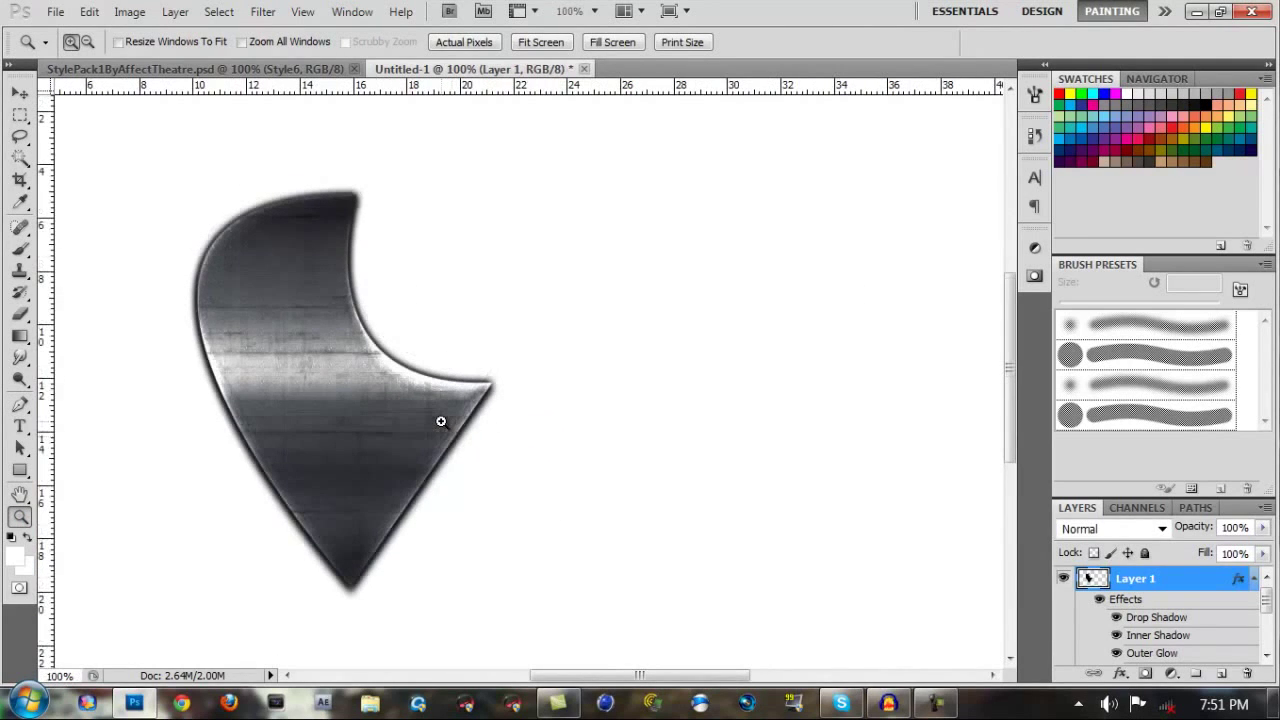
right_click(1165, 576)
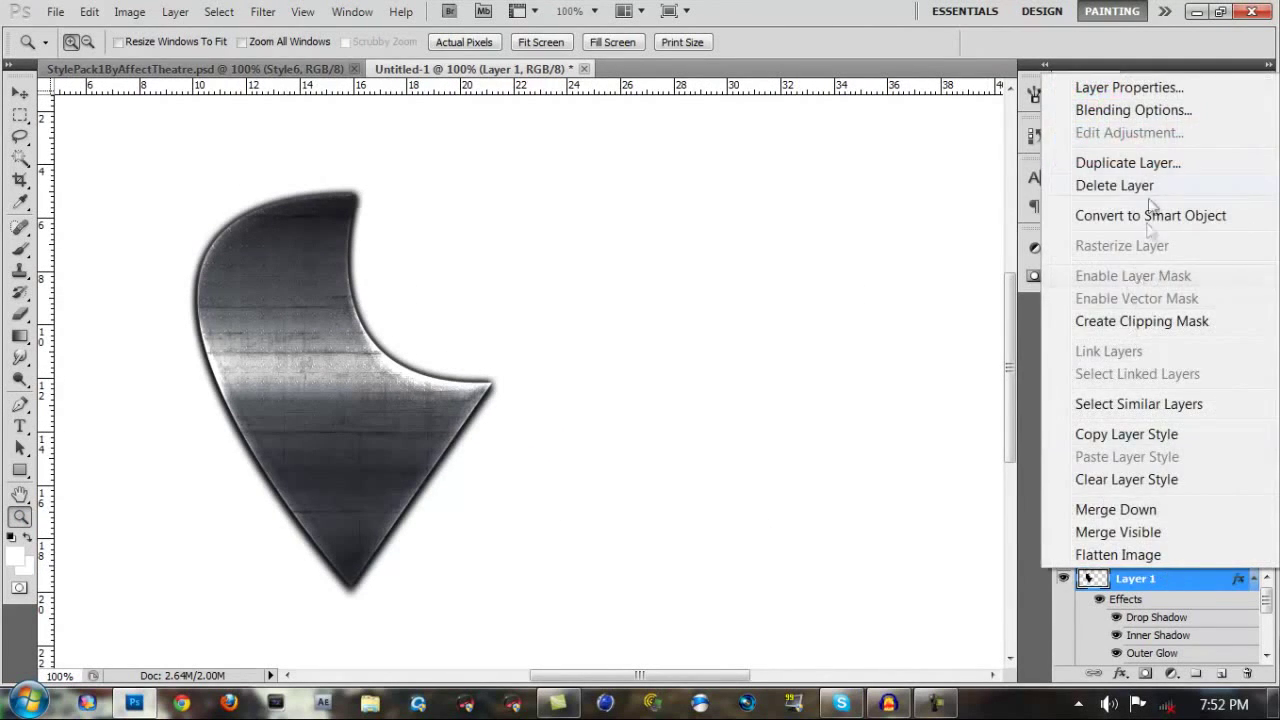
Duplicate Layer 1, nudge the copy down-left, and send it behind the original.
left_click(1125, 163)
left_click(755, 404)
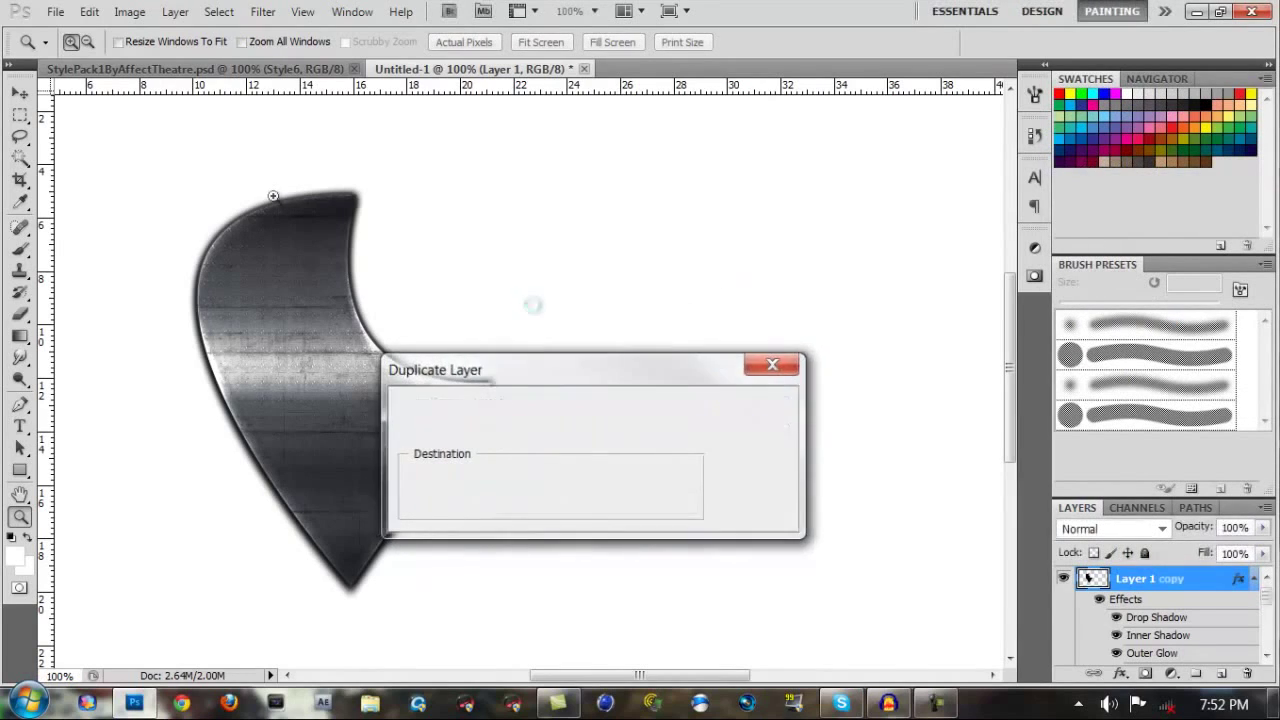
left_click(20, 93)
key("shift+Left")
key("shift+Left")
key("shift+Down")
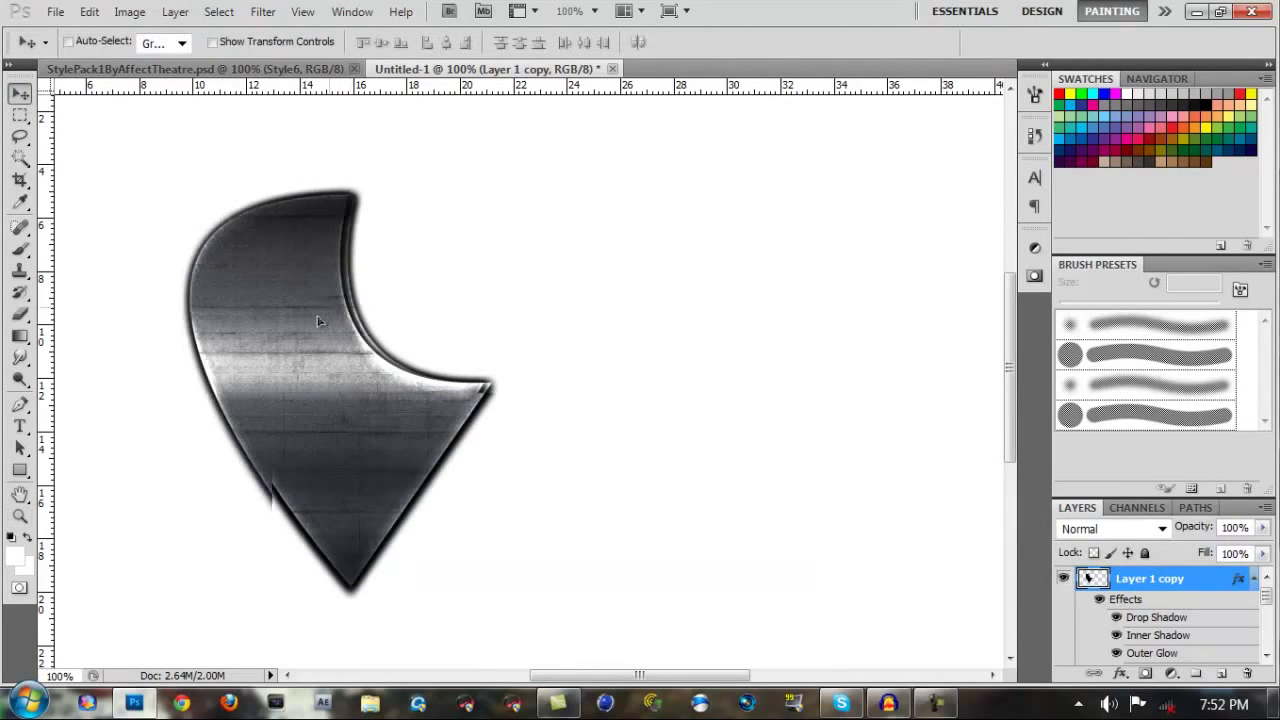
scroll(1205, 600, "down", 5)
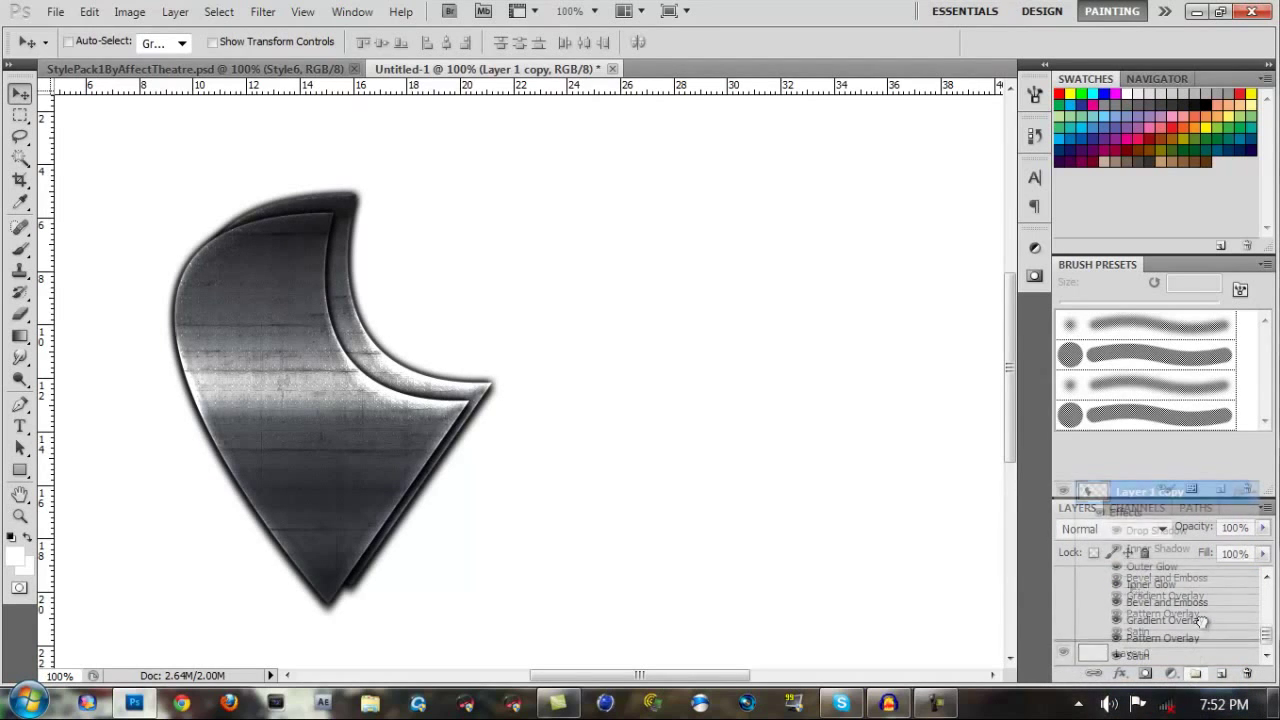
key("ctrl+bracketleft")
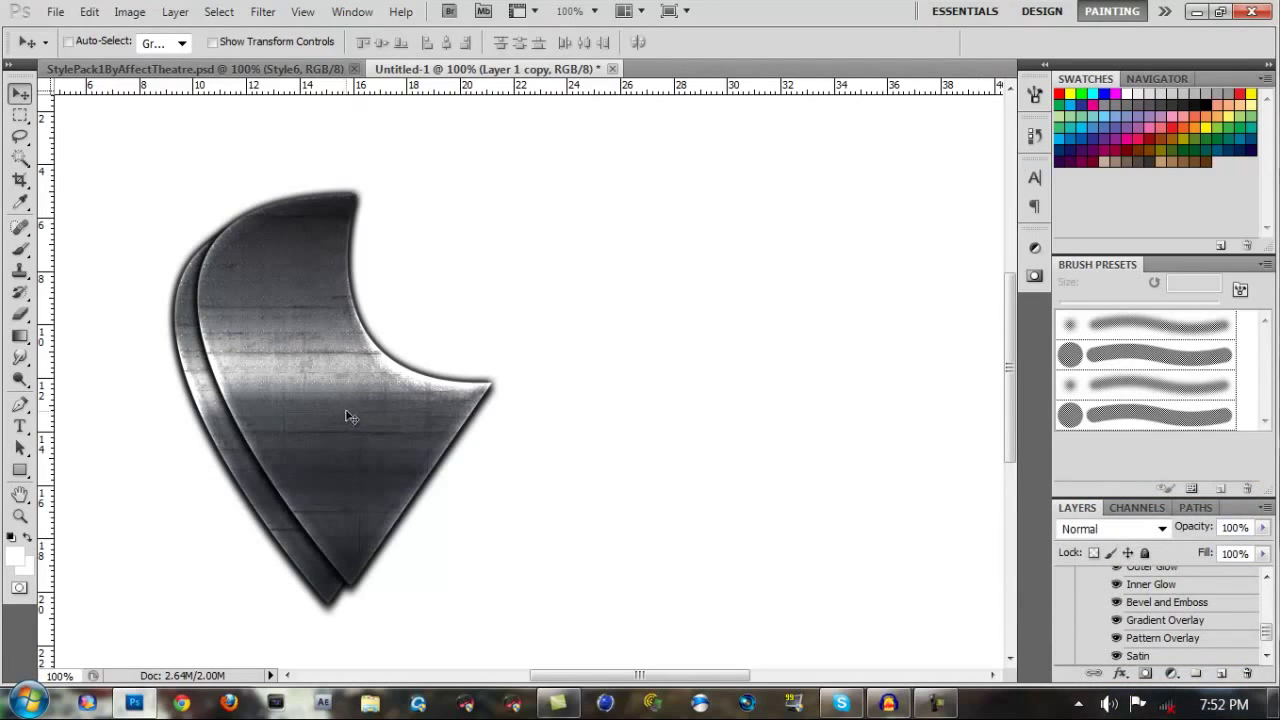
key("Right")
key("Right")
key("Right")
key("Right")
key("Right")
key("Right")
key("Right")
key("Right")
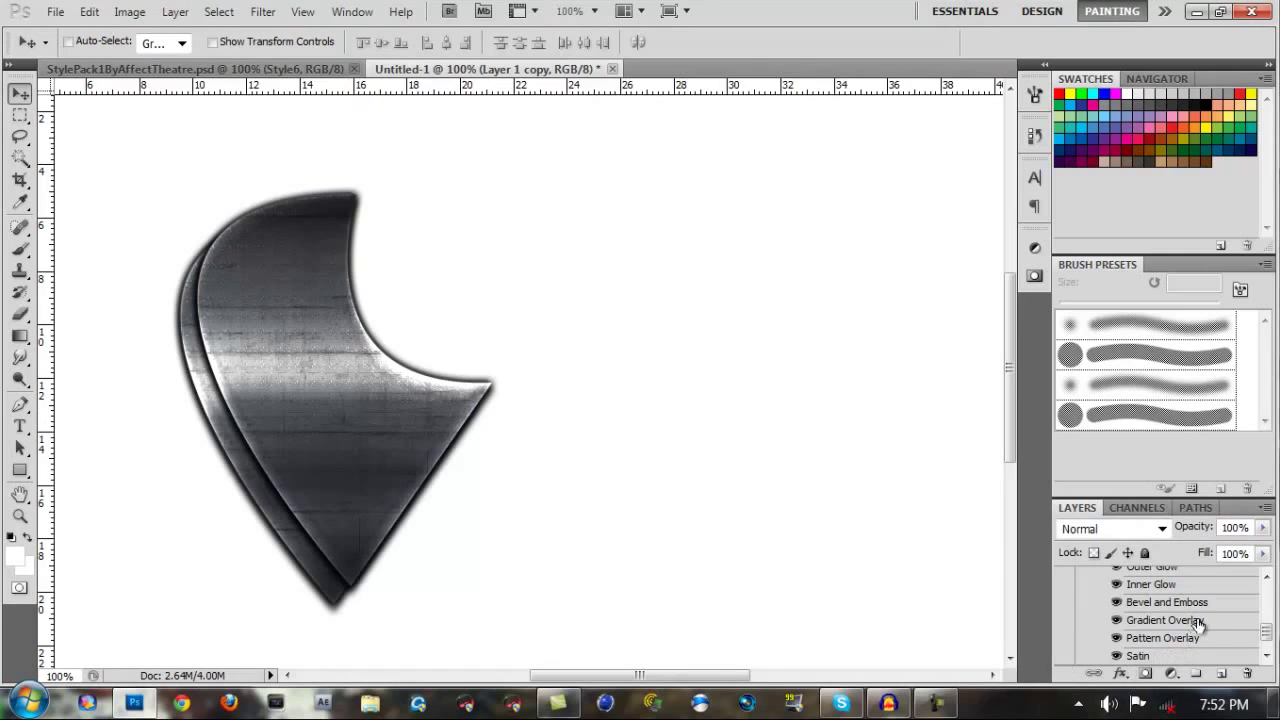
scroll(1198, 622, "up", 3)
scroll(1198, 622, "down", 3)
scroll(1198, 622, "up", 3)
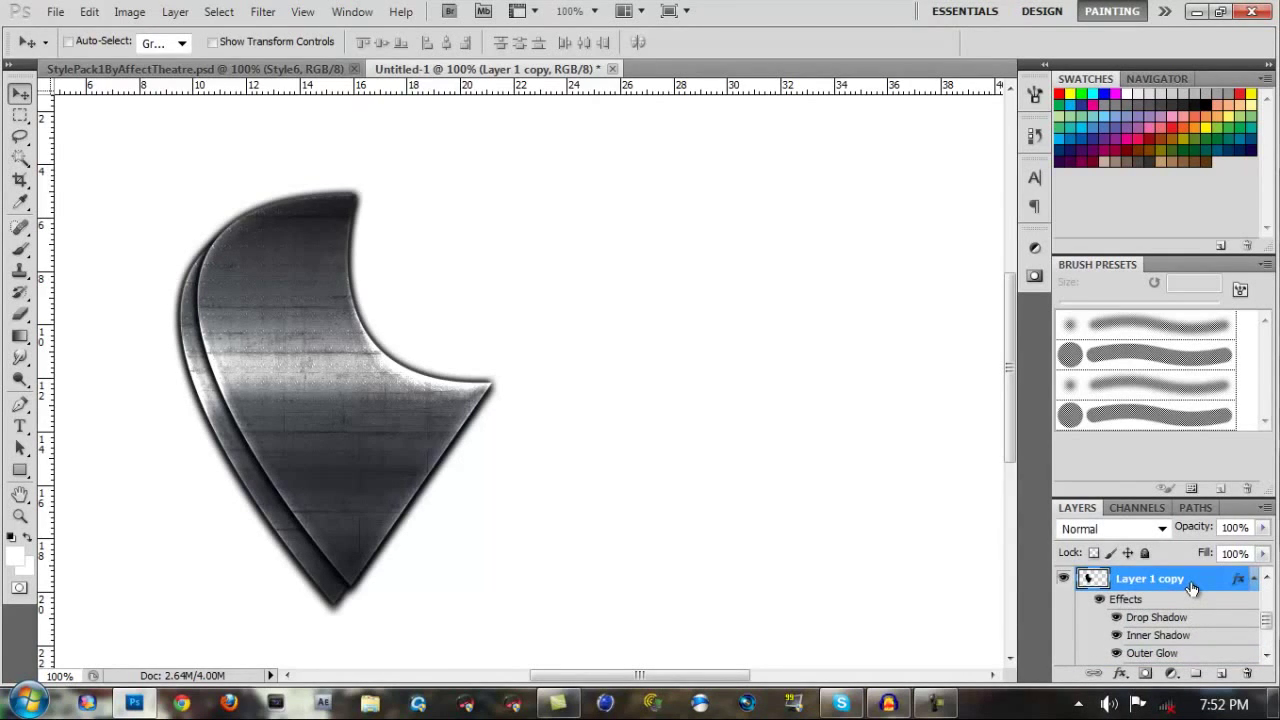
Give Layer 1 copy a red Color Overlay in Linear Burn at 49% opacity.
double_click(1191, 588)
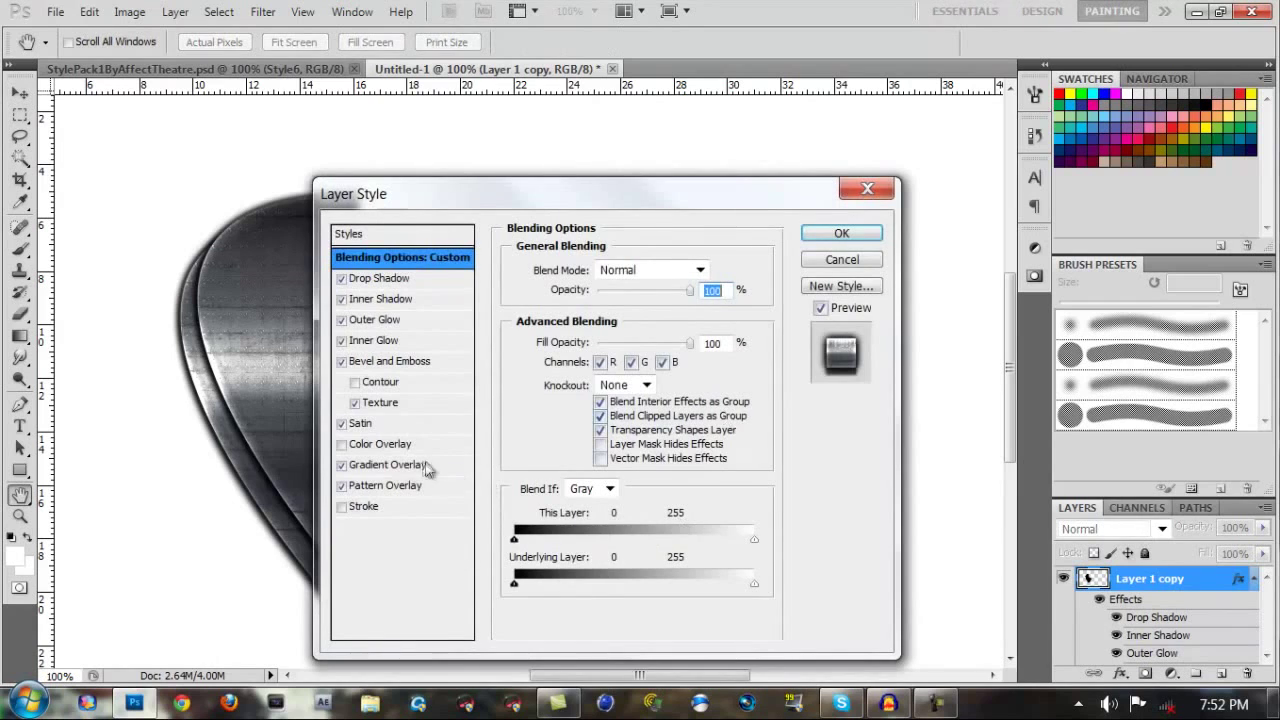
left_click(367, 443)
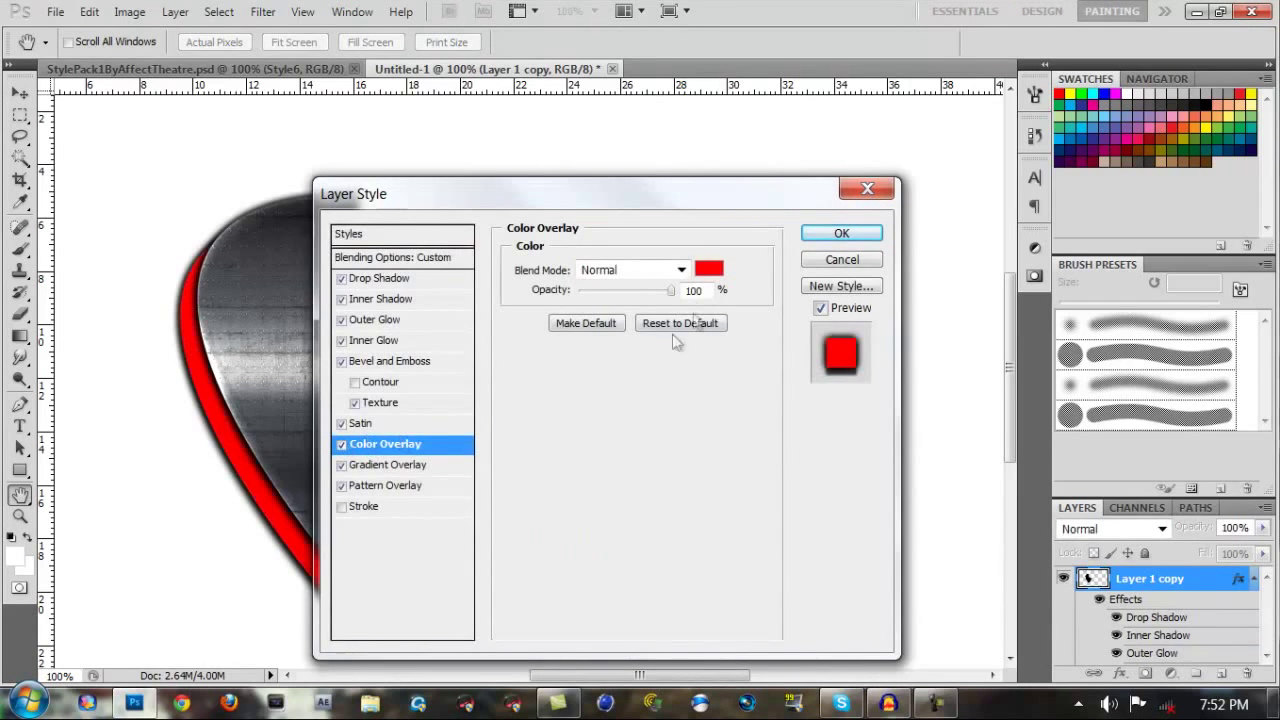
left_click_drag(688, 218, 839, 200)
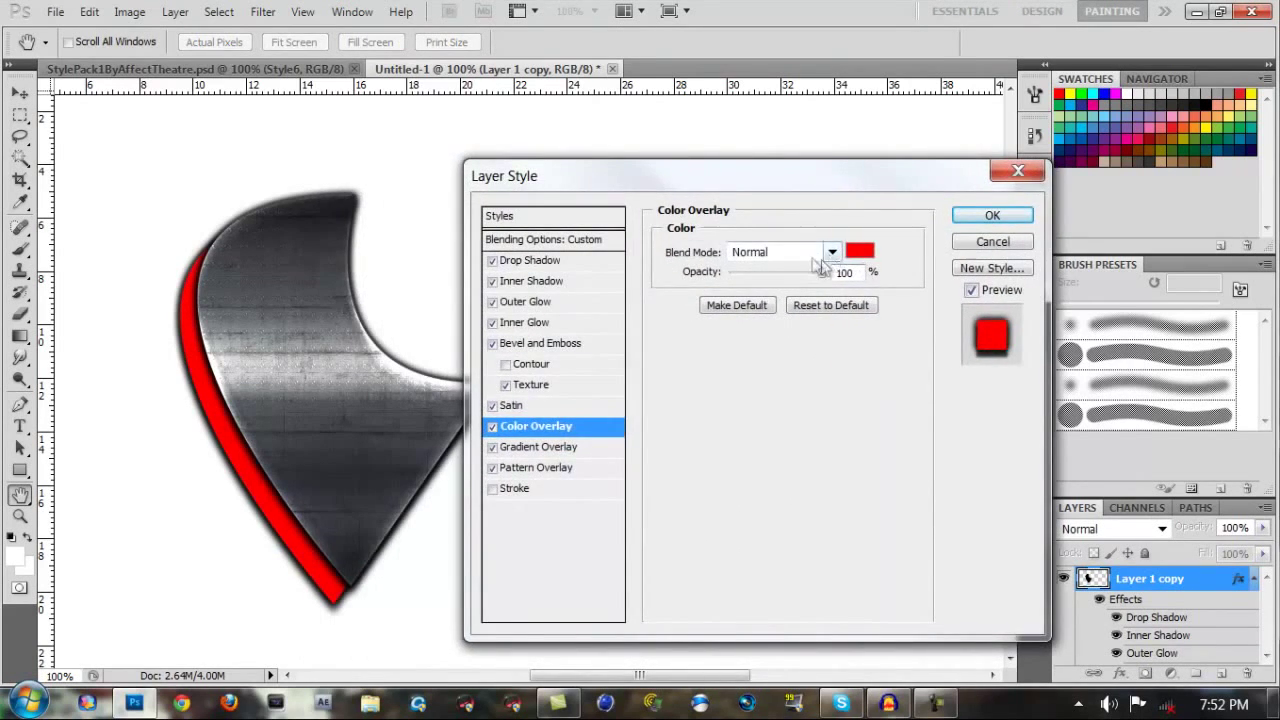
left_click(805, 258)
left_click(802, 252)
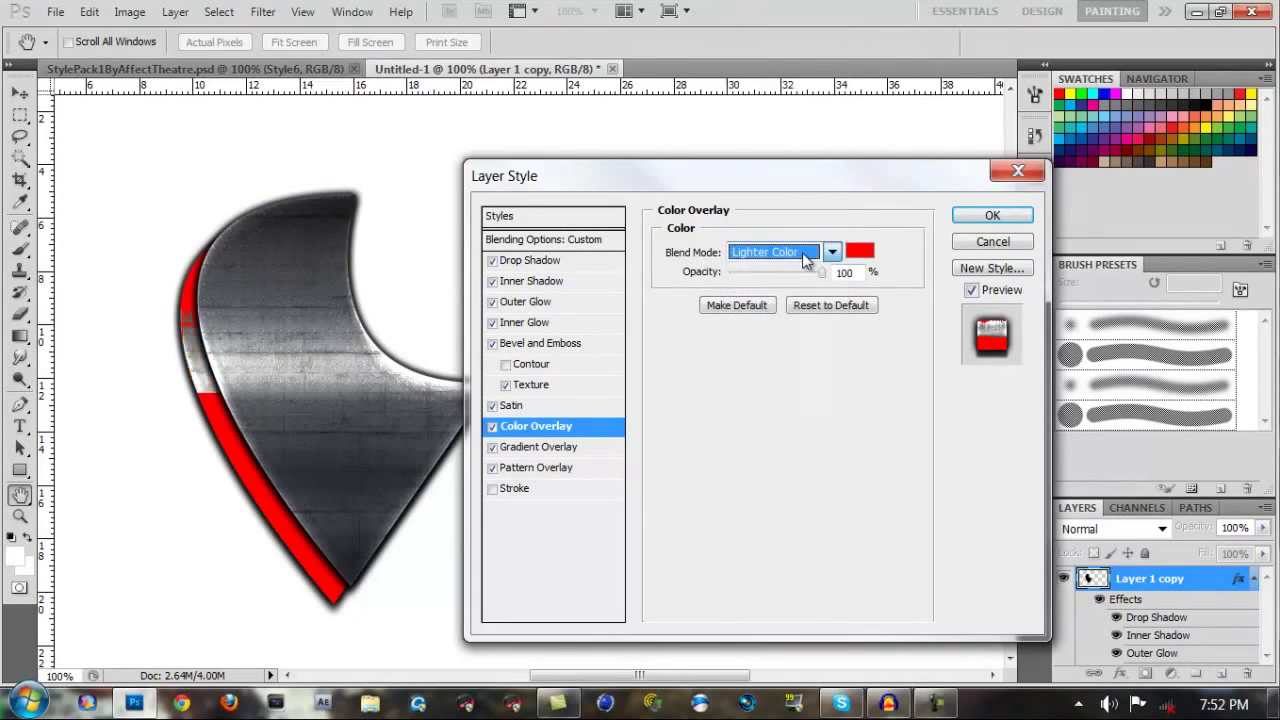
key("Up")
key("Up")
key("Up")
key("Up")
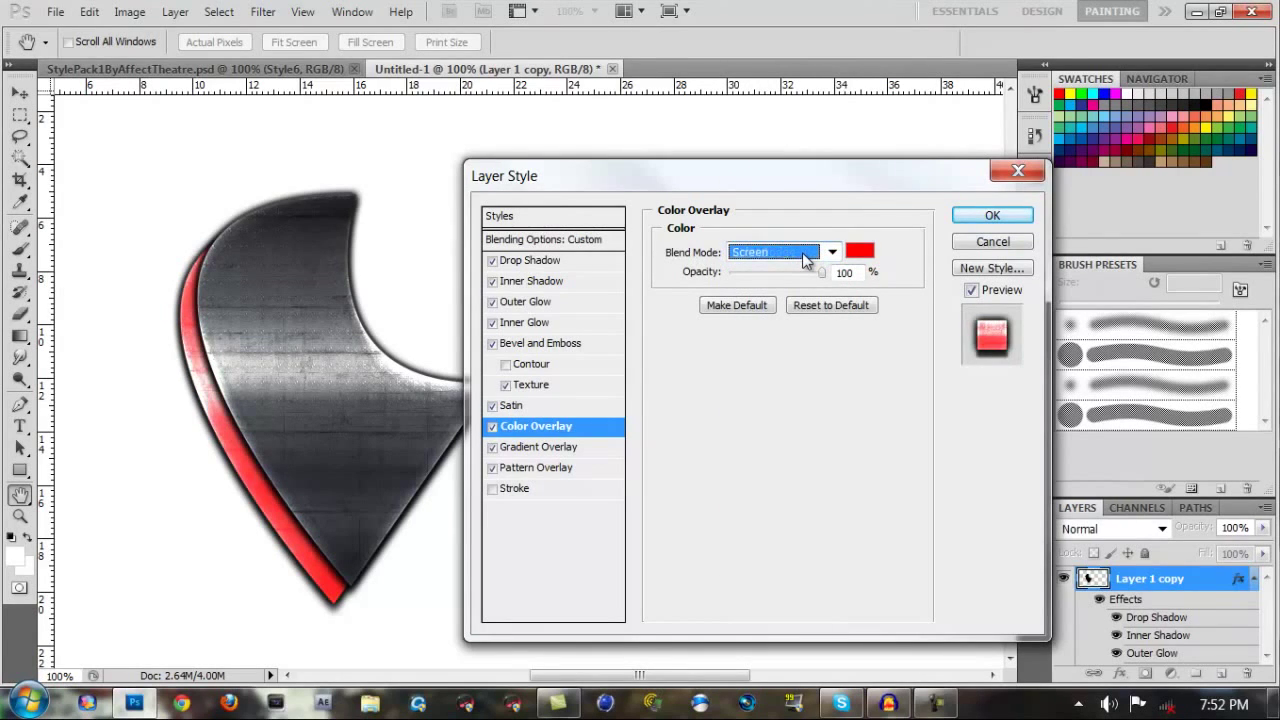
key("Up")
key("Up")
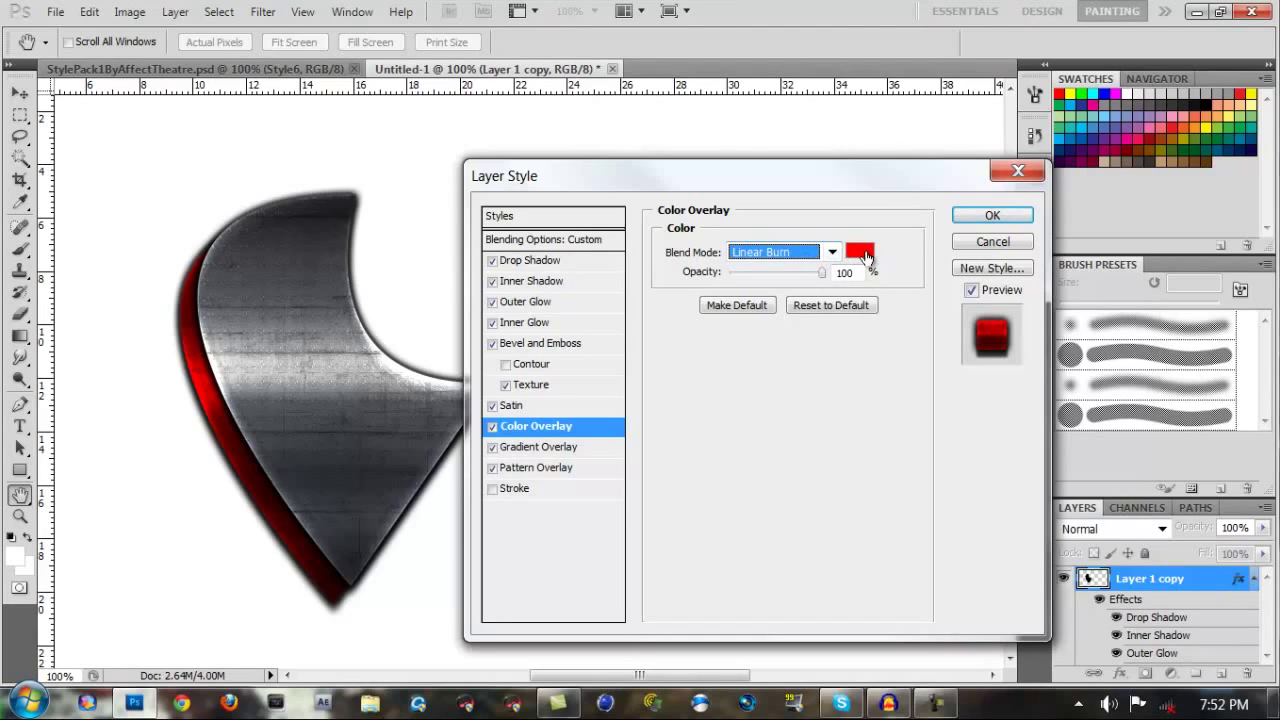
left_click_drag(808, 281, 778, 280)
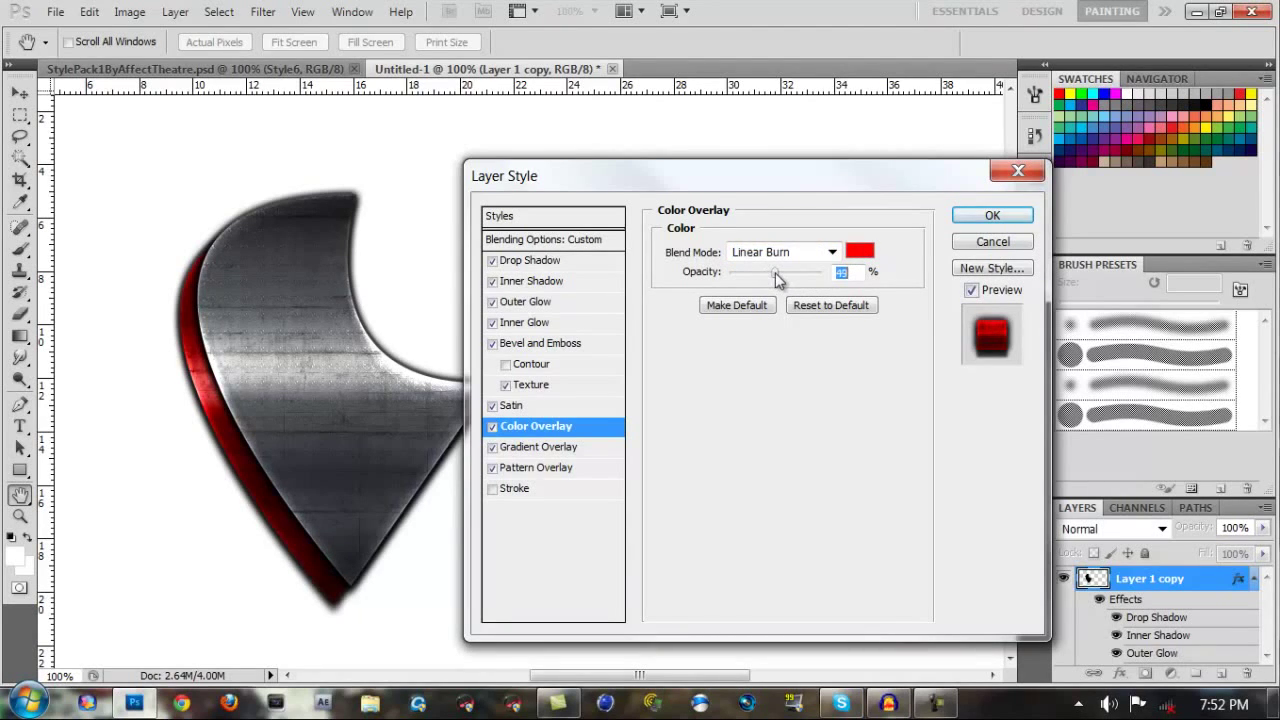
Apply the red overlay and nudge the copy to sit slightly down-left behind the shape.
left_click(987, 214)
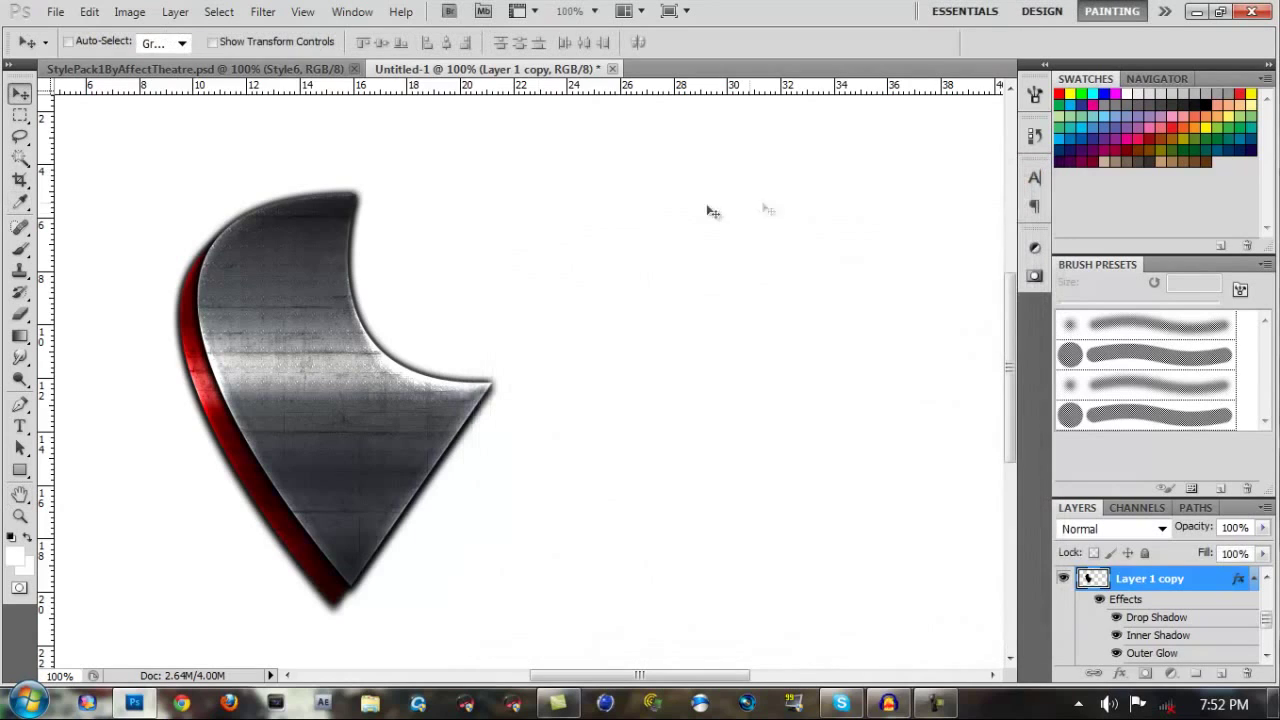
key("shift+Down")
key("shift+Down")
key("shift+Down")
key("shift+Left")
key("shift+Left")
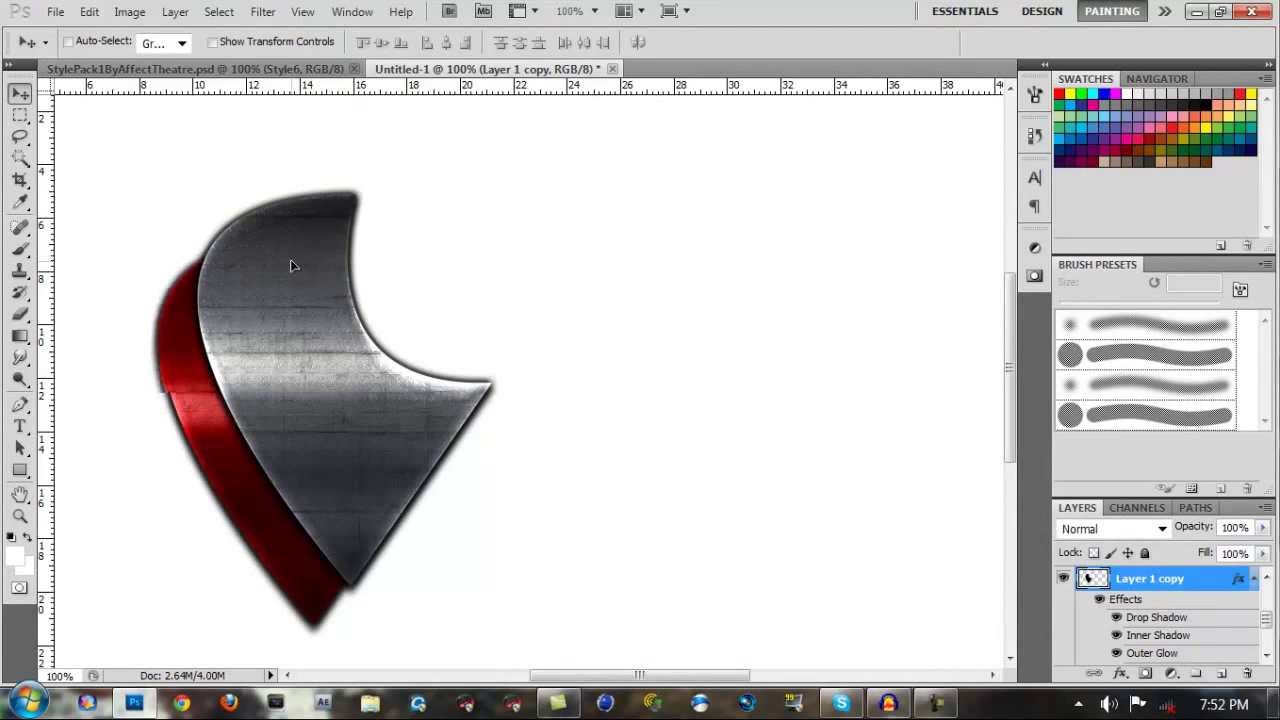
key("shift+Right")
key("shift+Right")
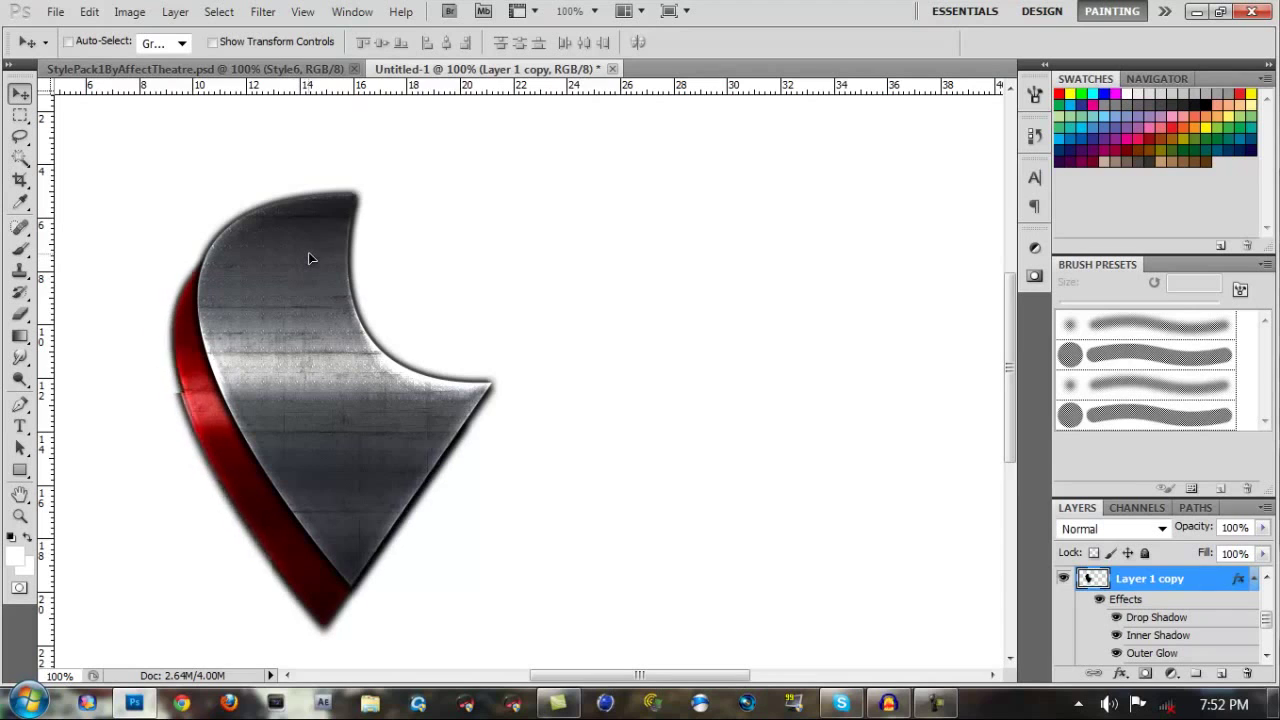
key("shift+Right")
key("shift+Up")
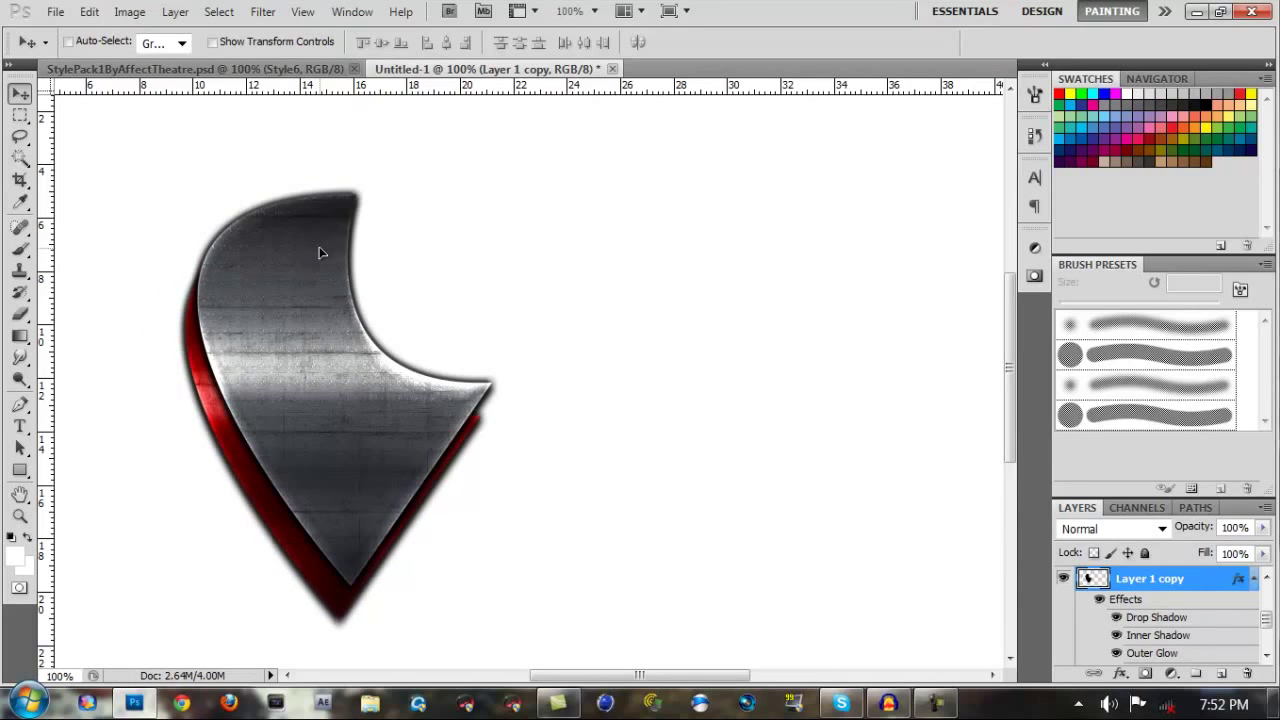
scroll(600, 385, "up", 2)
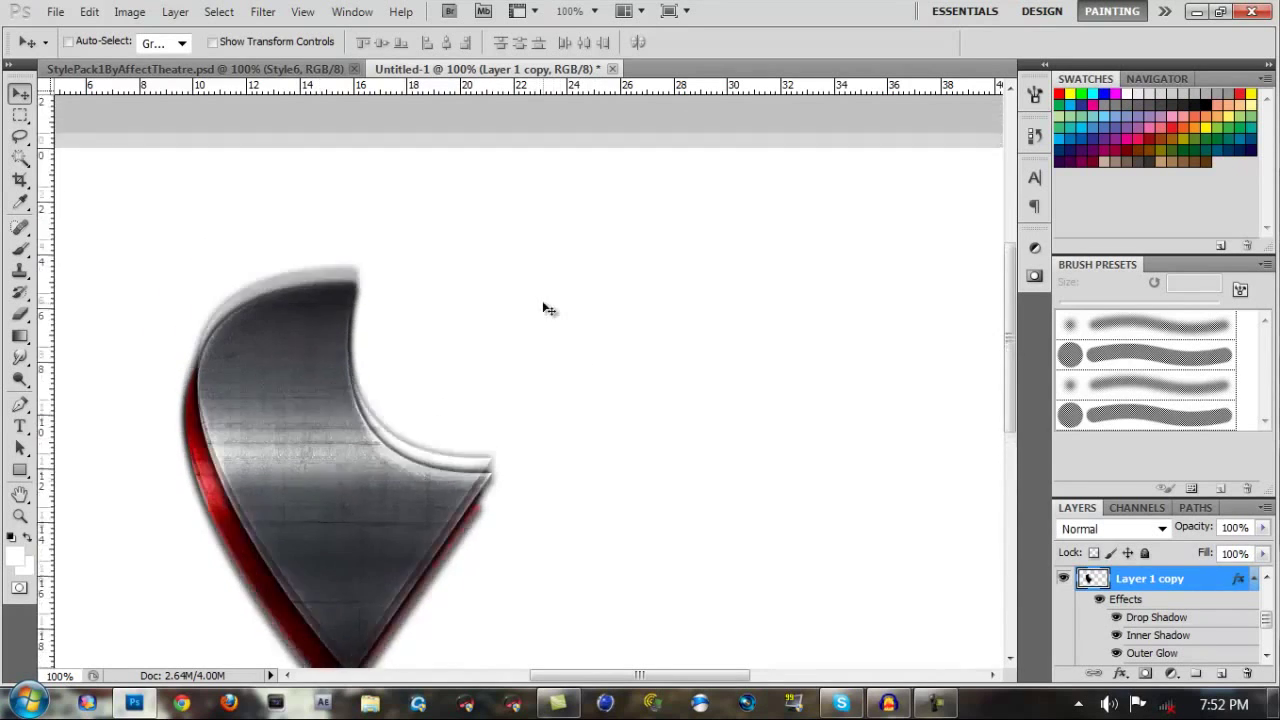
scroll(540, 300, "down", 4)
scroll(540, 286, "up", 5)
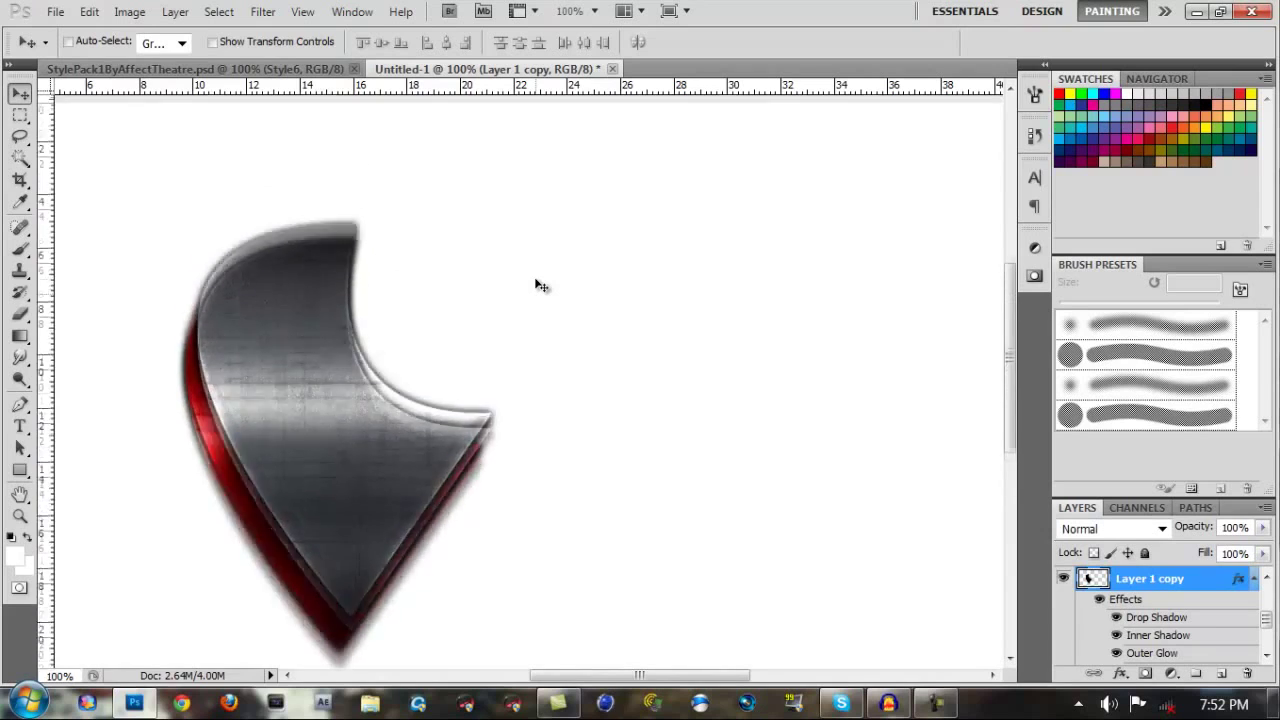
View the canvas at Actual Pixels, then fit the whole document on screen.
left_click(19, 515)
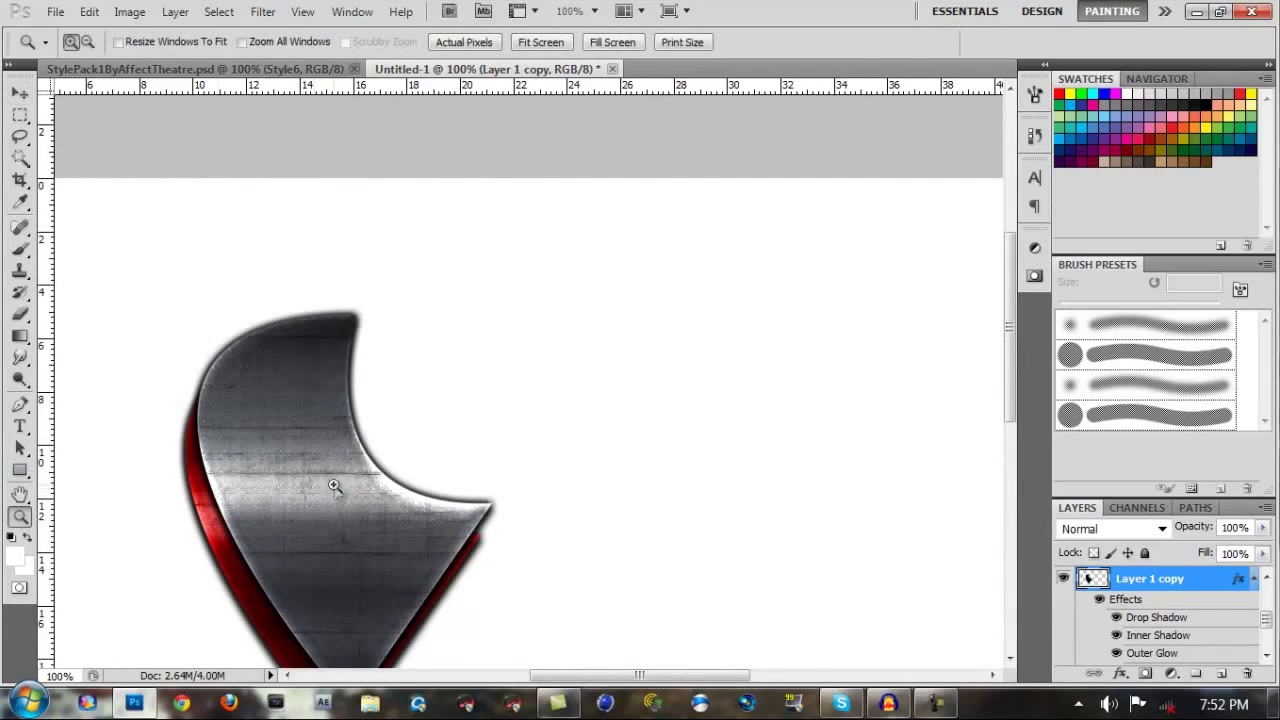
right_click(334, 484)
left_click(380, 514)
right_click(378, 390)
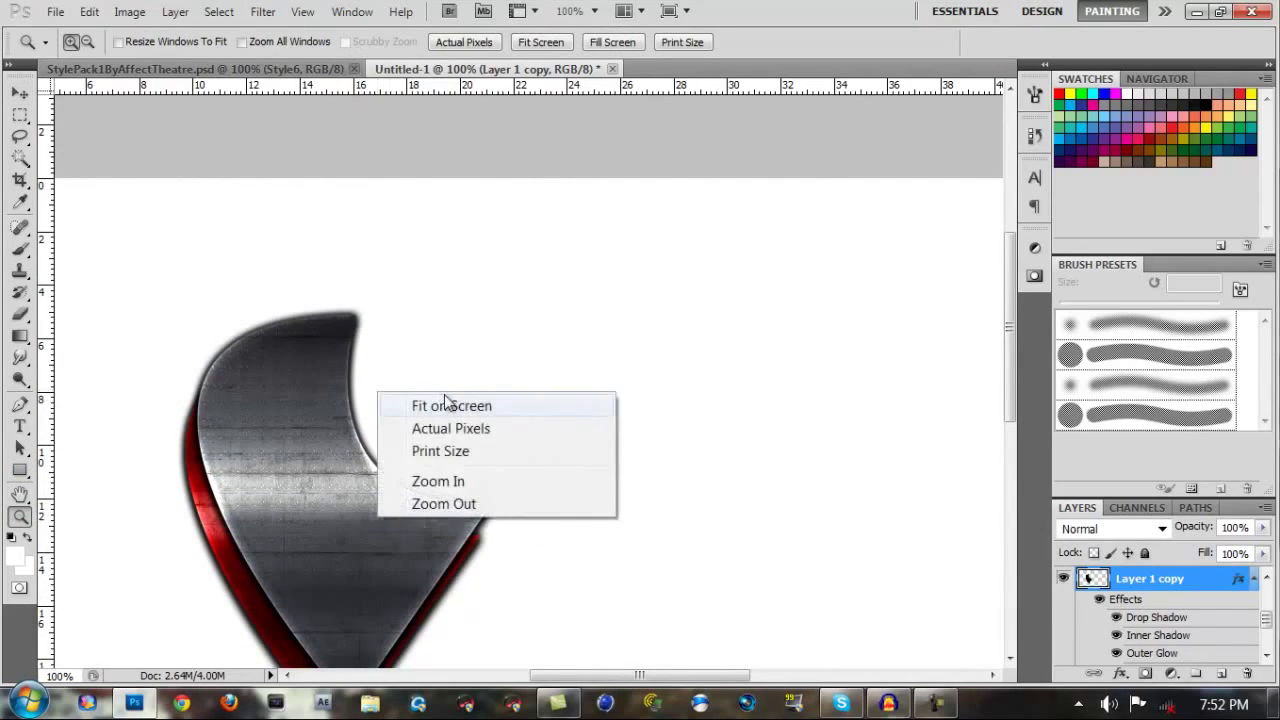
left_click(442, 404)
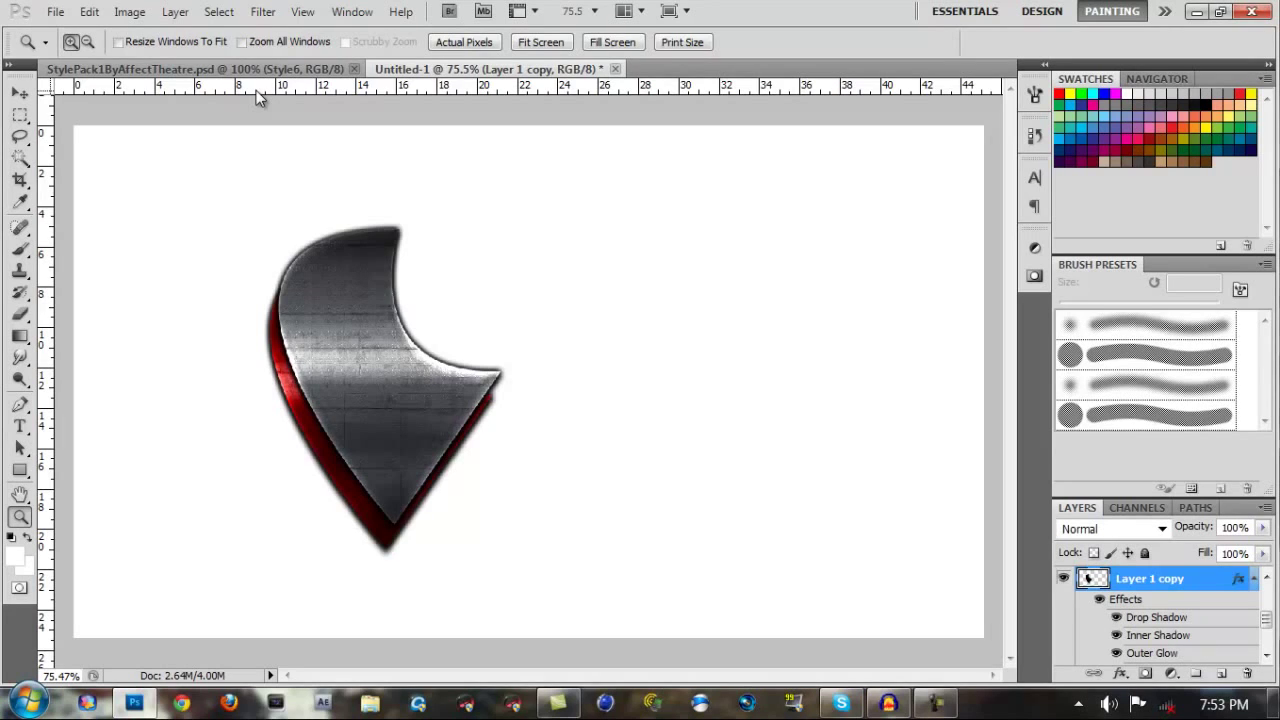
View the artwork at 100% actual pixels, then zoom in to 200% on the shape.
right_click(341, 208)
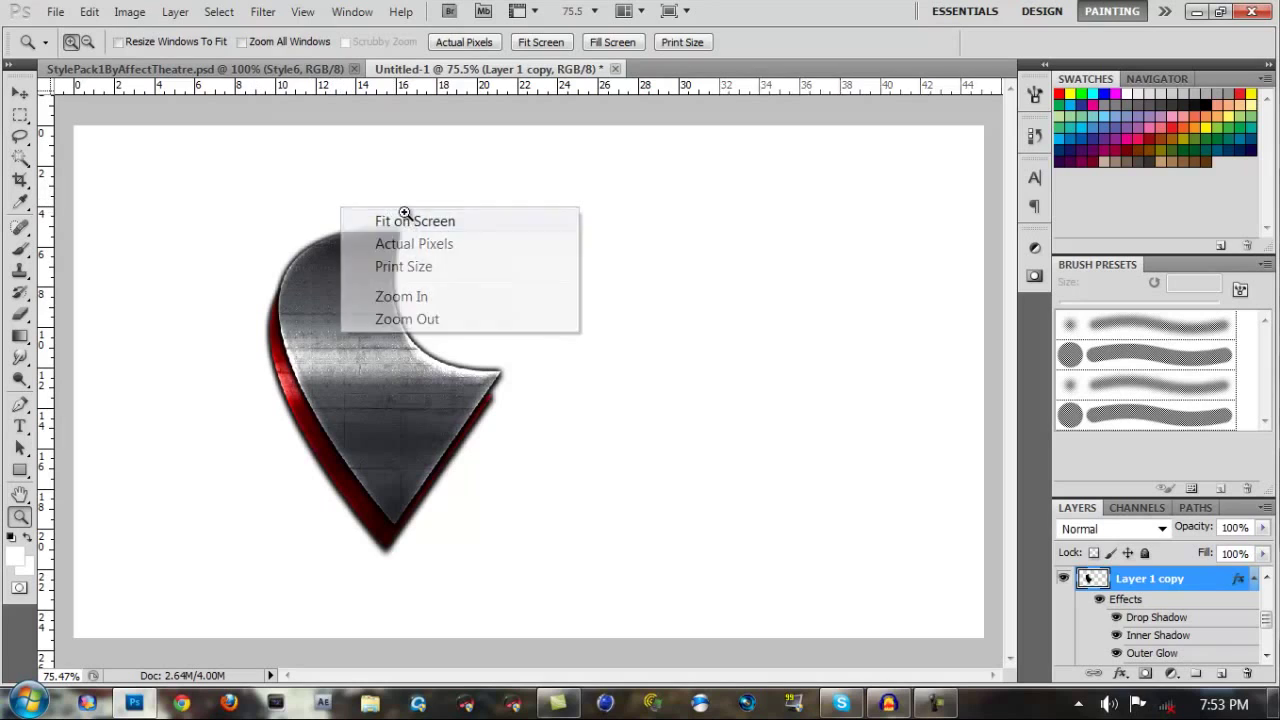
right_click(336, 317)
right_click(341, 317)
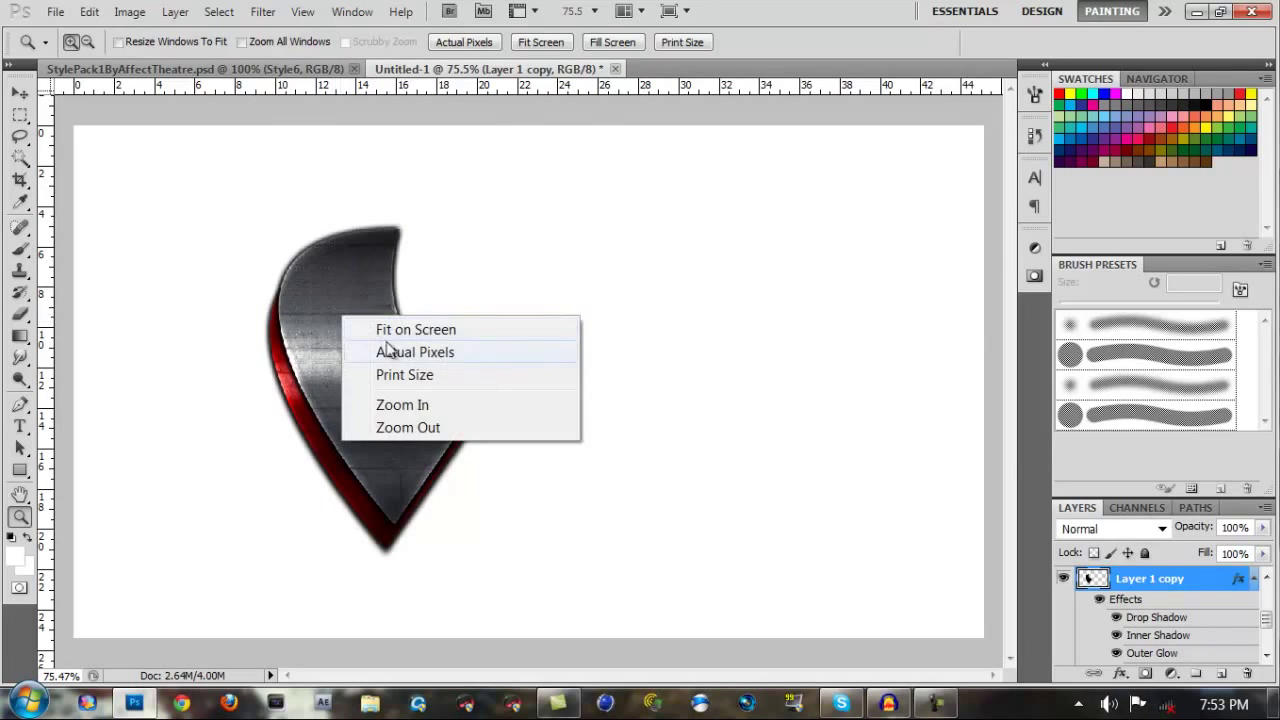
left_click(389, 350)
right_click(378, 360)
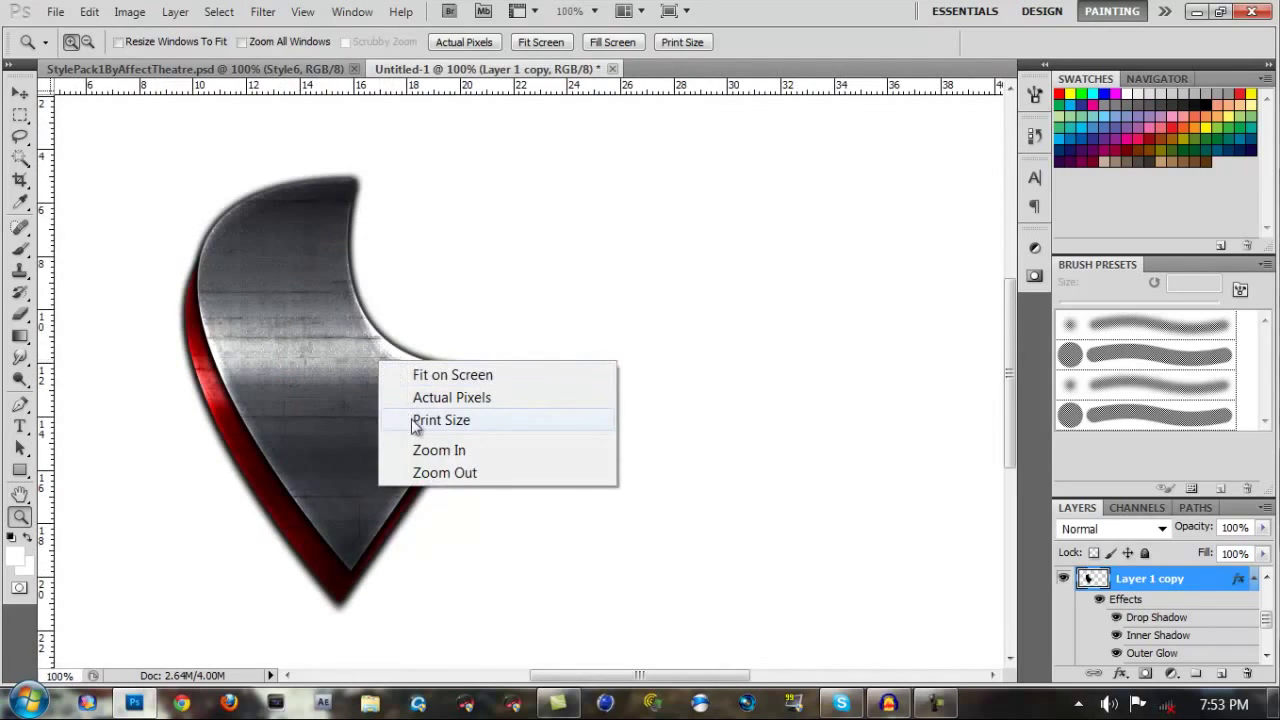
left_click(421, 449)
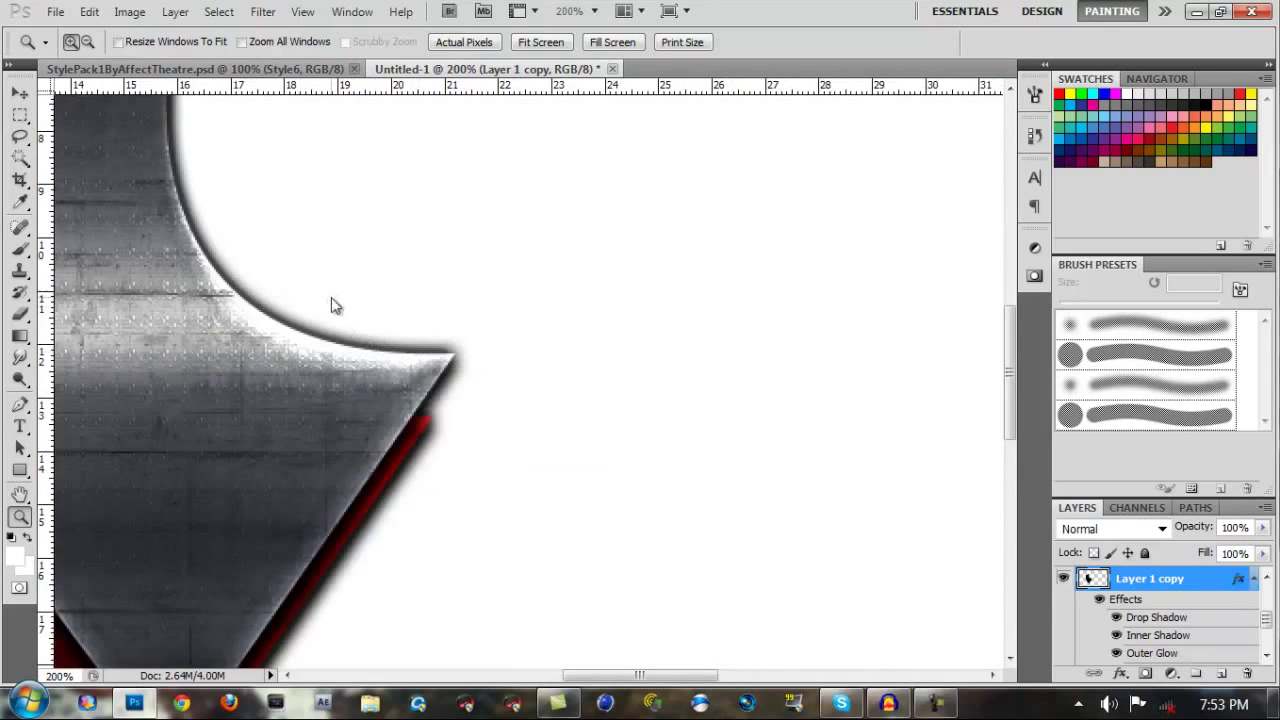
Fit the whole document back on screen using the Zoom tool's context menu.
right_click(335, 305)
left_click(386, 309)
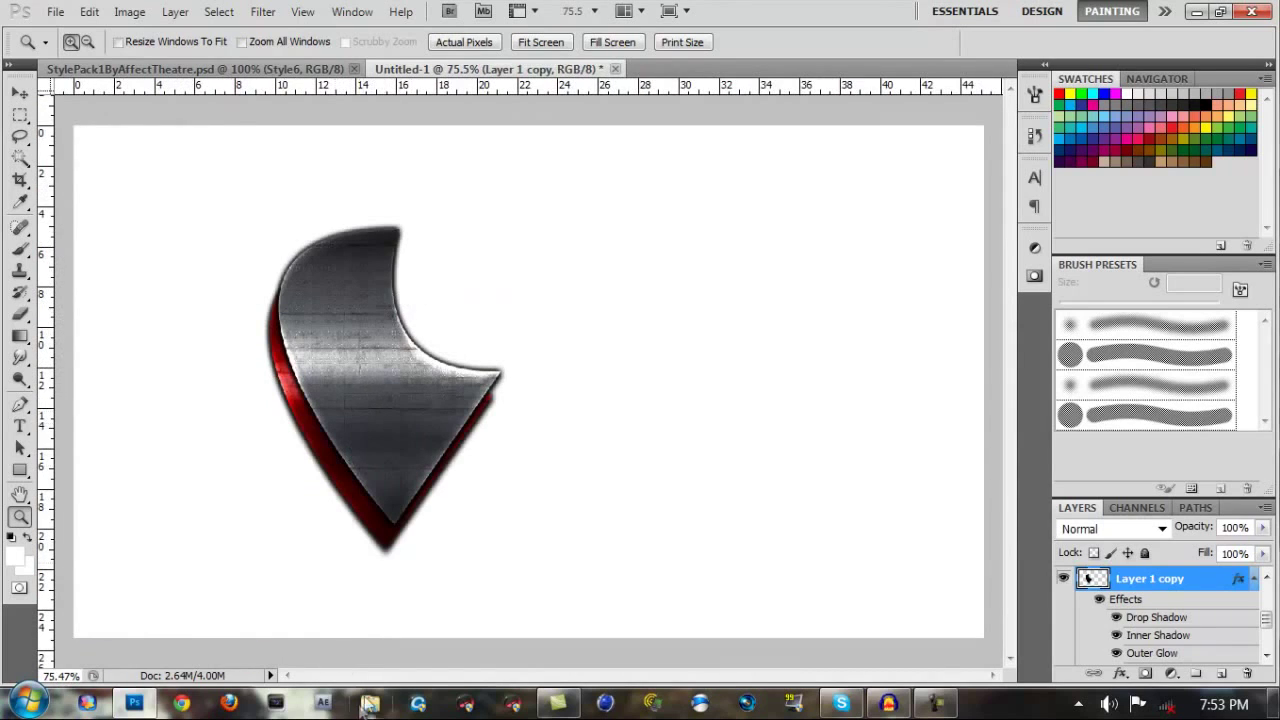
left_click(925, 710)
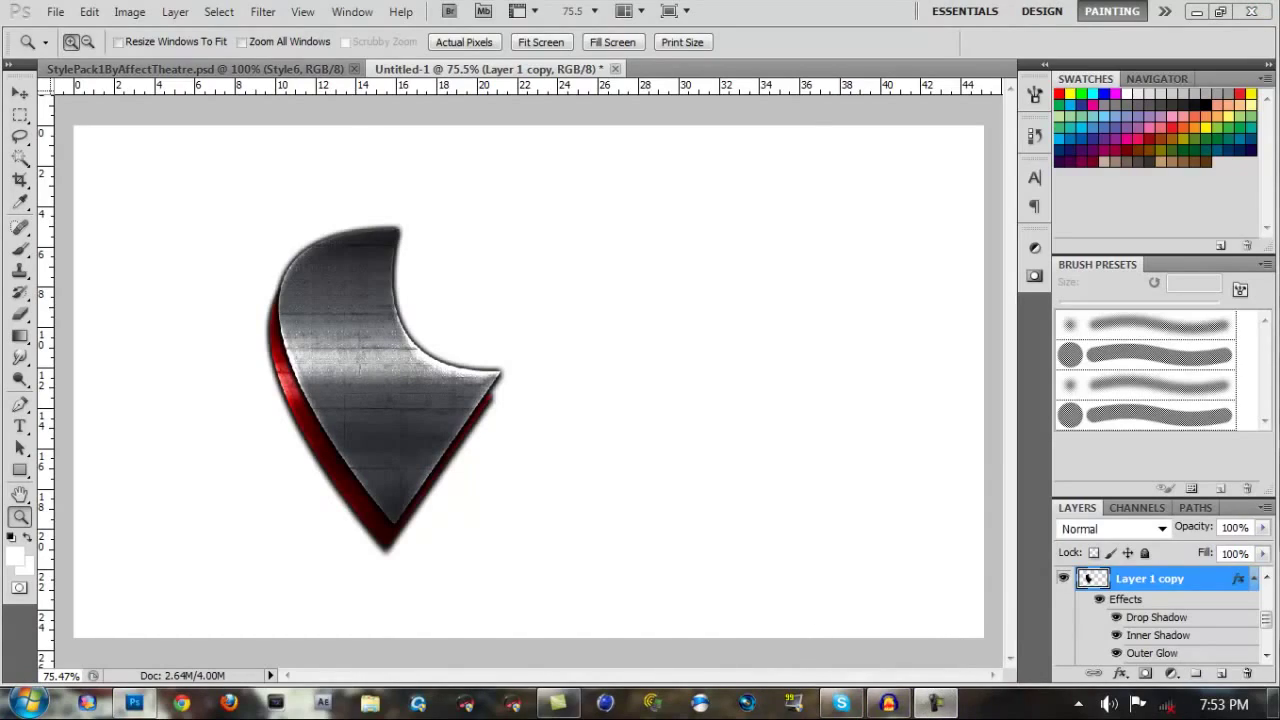